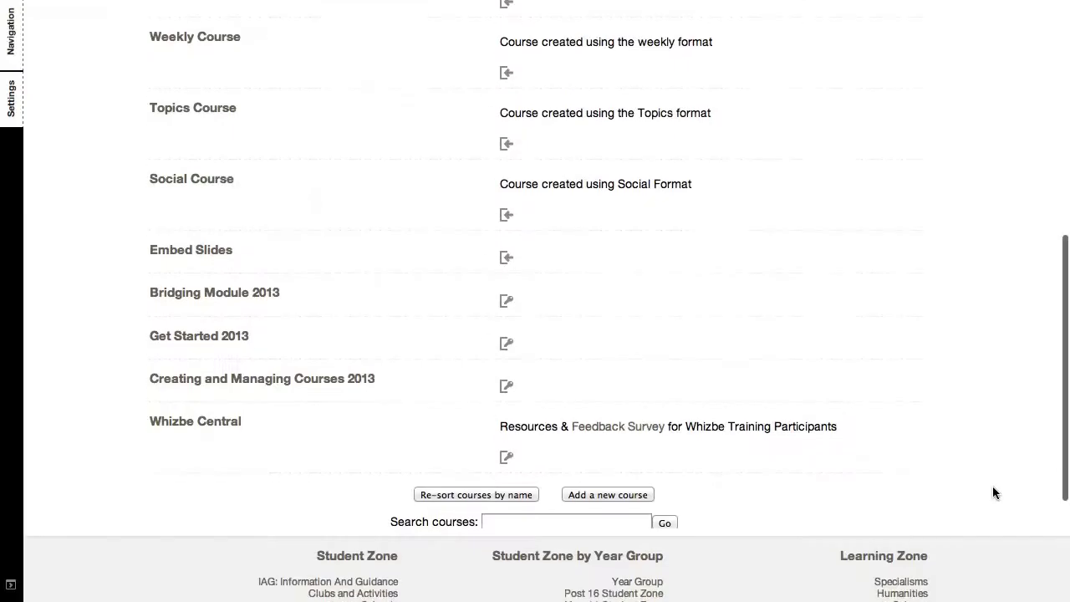
# Add a new course and enter "Art Critic - Discussion Forum" as its full name.
pyautogui.scroll(1, 918, 494)
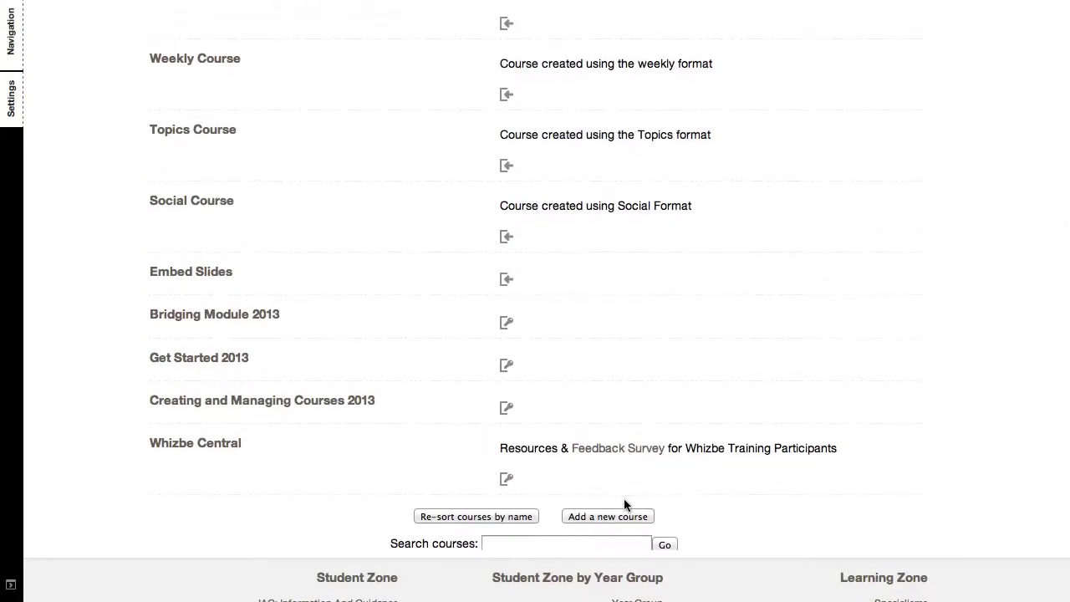
pyautogui.click(604, 513)
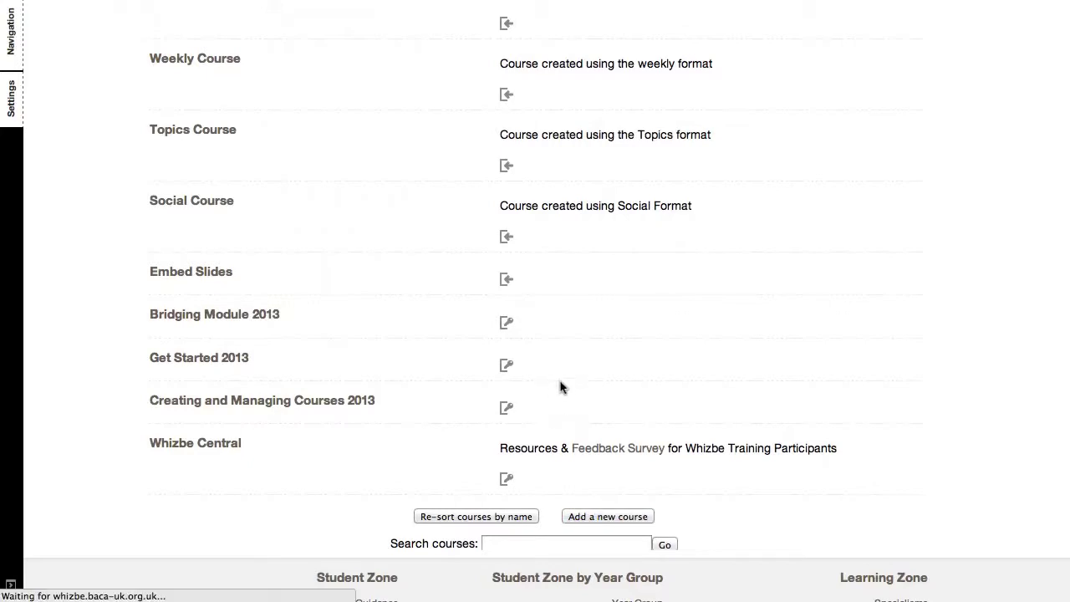
pyautogui.scroll(-3, 547, 372)
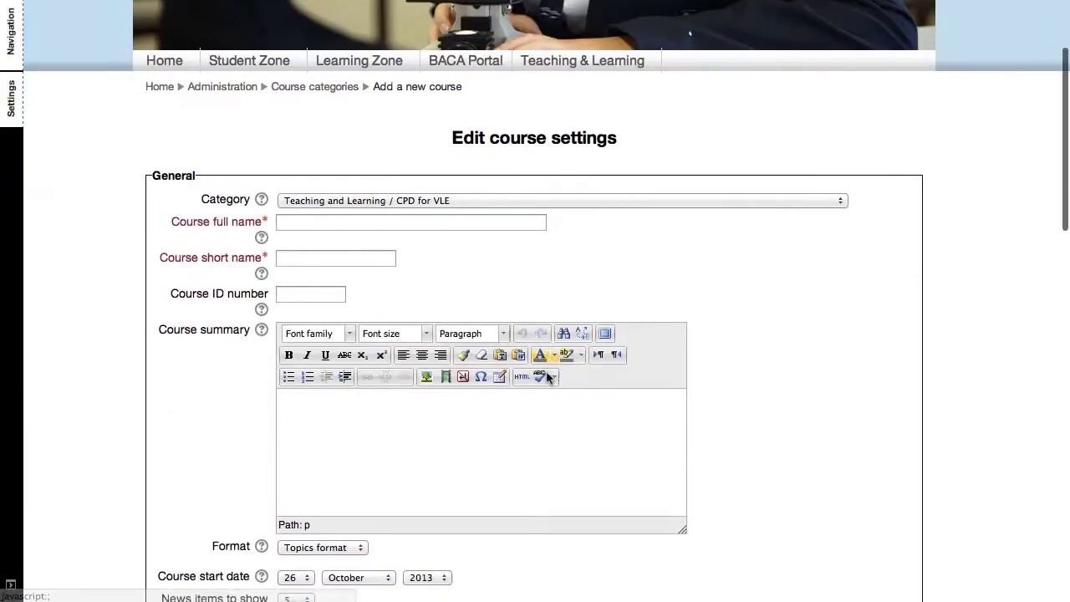
pyautogui.click(401, 199)
pyautogui.click(341, 234)
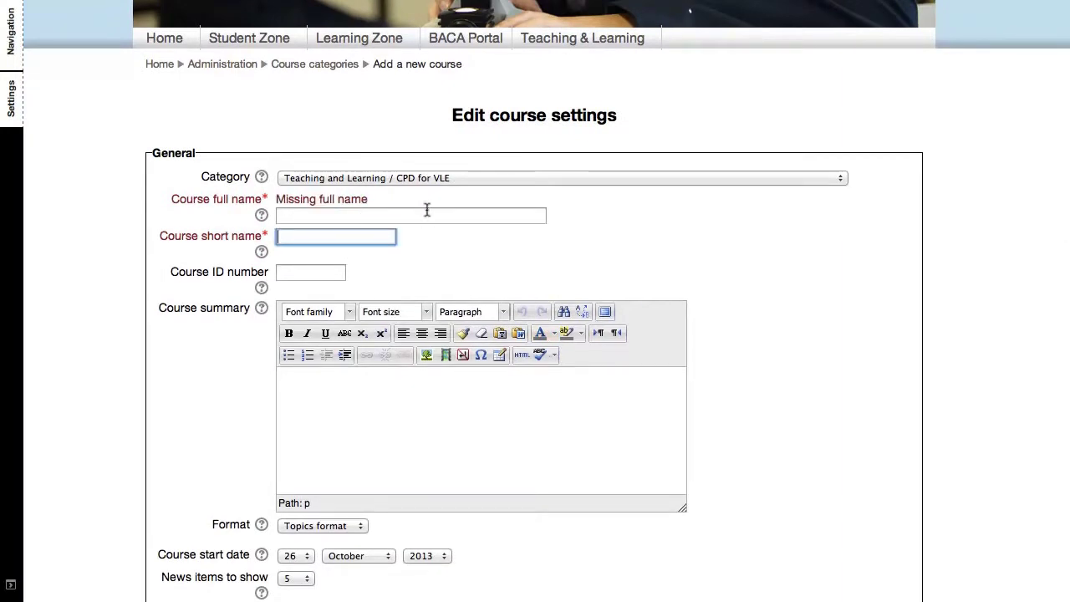
pyautogui.click(427, 214)
pyautogui.write('Arit')
pyautogui.write('Critic -')
pyautogui.write(' Discussion Forum')
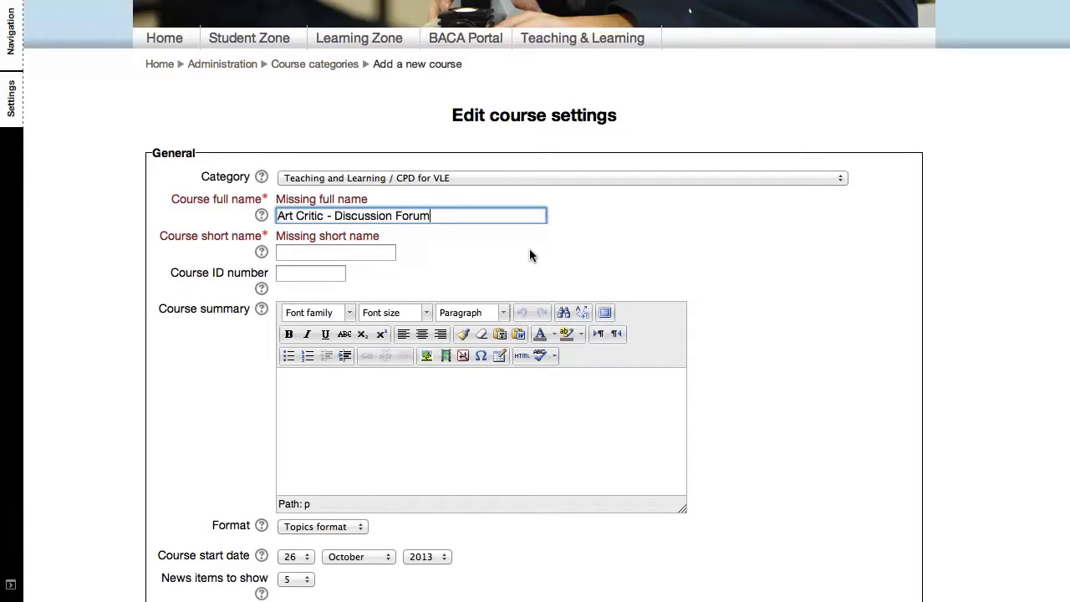
# Enter "AR-CR-FORUM" as the course short name.
pyautogui.press('Tab')
pyautogui.click(361, 251)
pyautogui.write('AR')
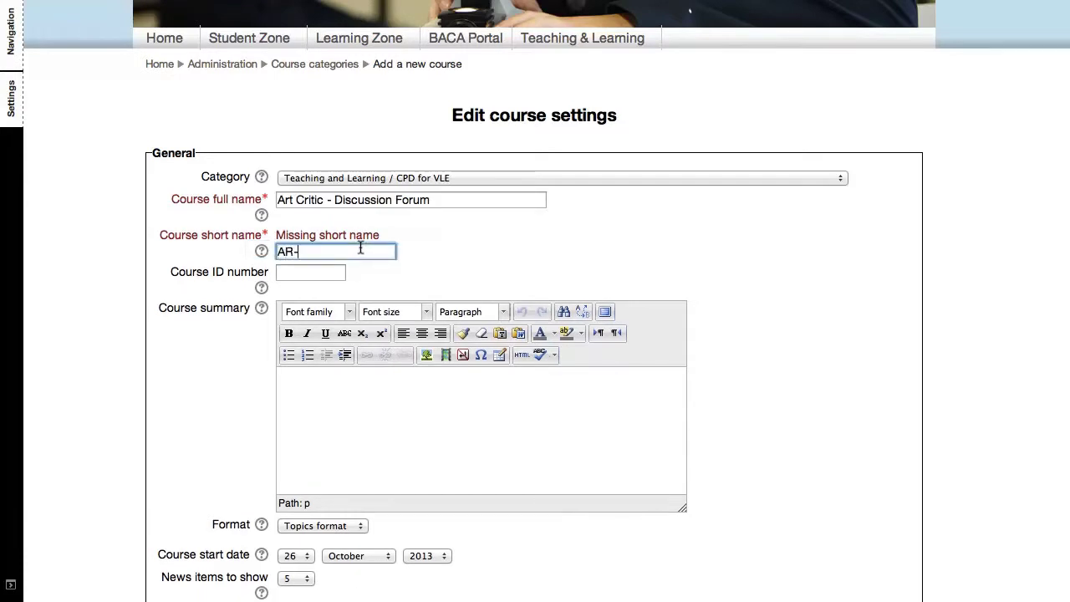
pyautogui.write('-CR-FORUM')
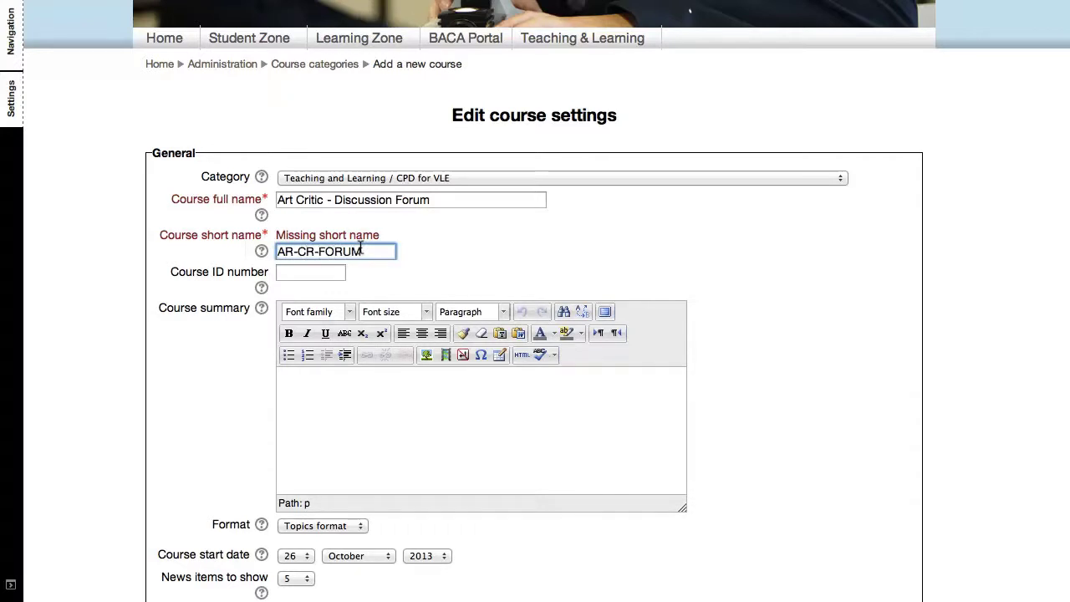
# Copy the full name into the course summary and extend it to "Art Critic - Discussion Forum for Everyone following the Art Course".
pyautogui.scroll(-5, 527, 332)
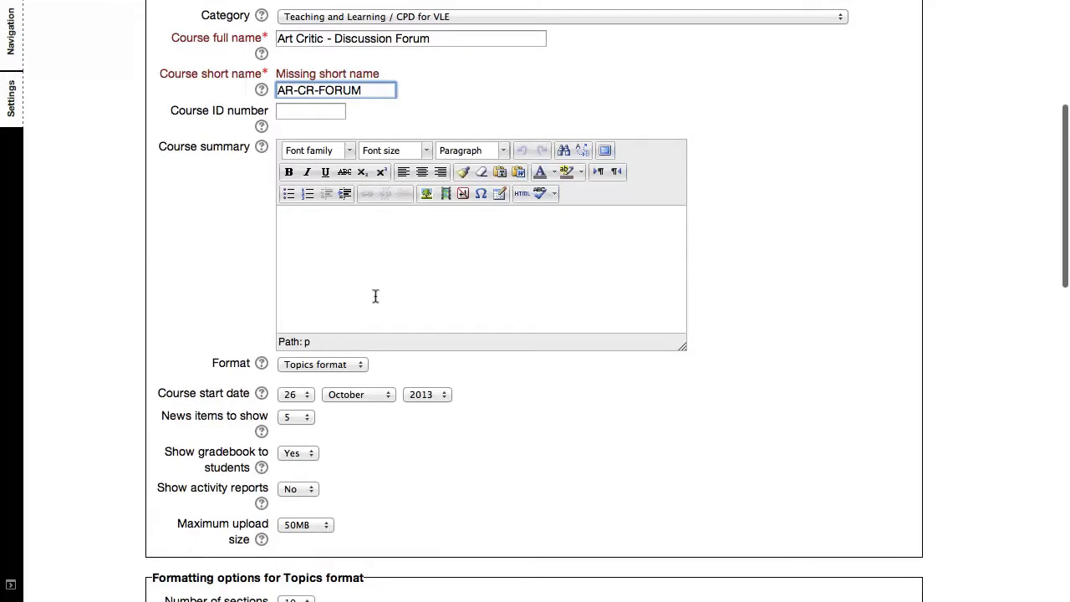
pyautogui.click(349, 244)
pyautogui.moveTo(433, 39); pyautogui.dragTo(236, 114)
pyautogui.press('super+c')
pyautogui.click(373, 222)
pyautogui.press('super+v')
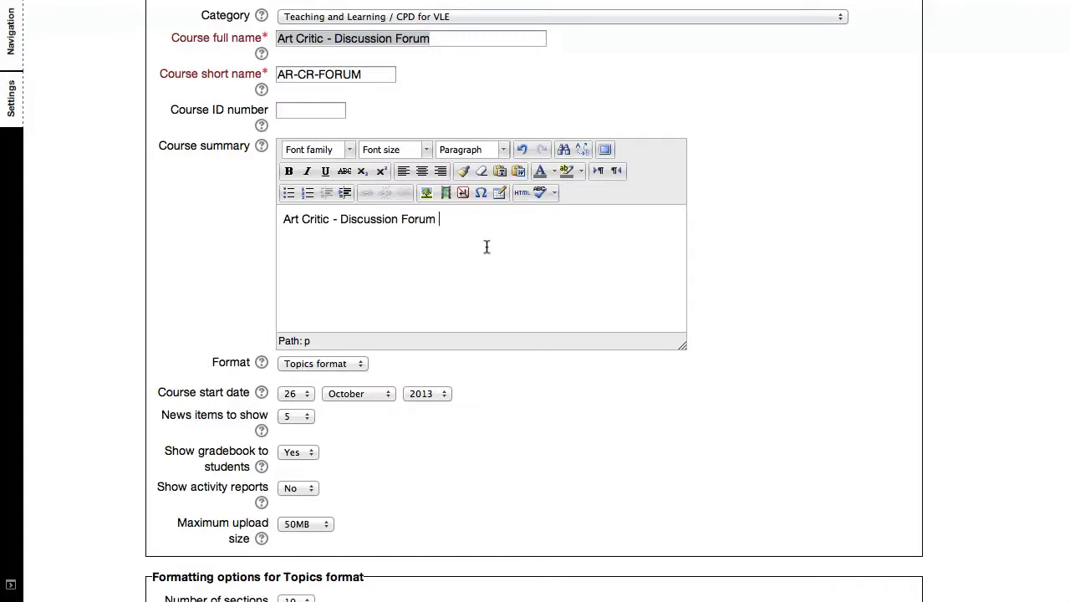
pyautogui.write('for ')
pyautogui.write('Everyon')
pyautogui.write('e follinw')
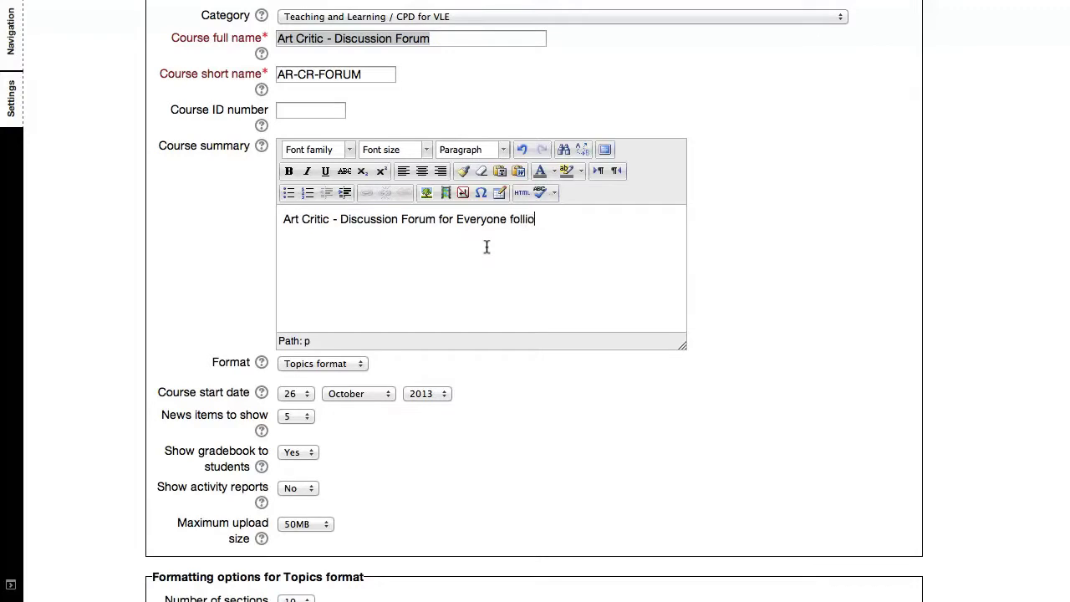
pyautogui.press('BackSpace')
pyautogui.write('owing the Art Course')
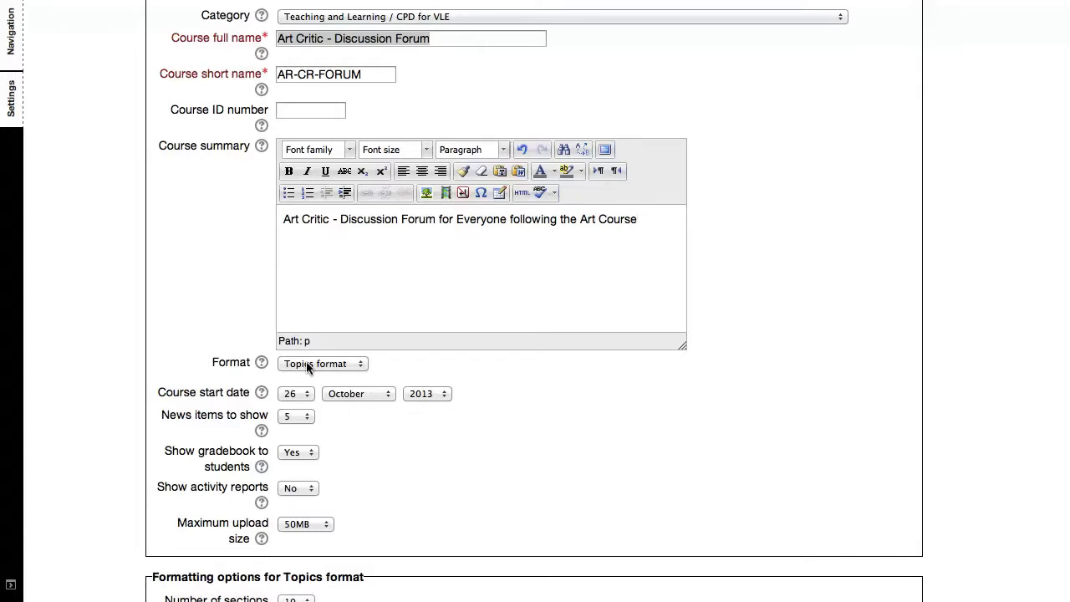
# Set the course format to Social format and the maximum upload size to 100MB.
pyautogui.click(358, 362)
pyautogui.click(347, 348)
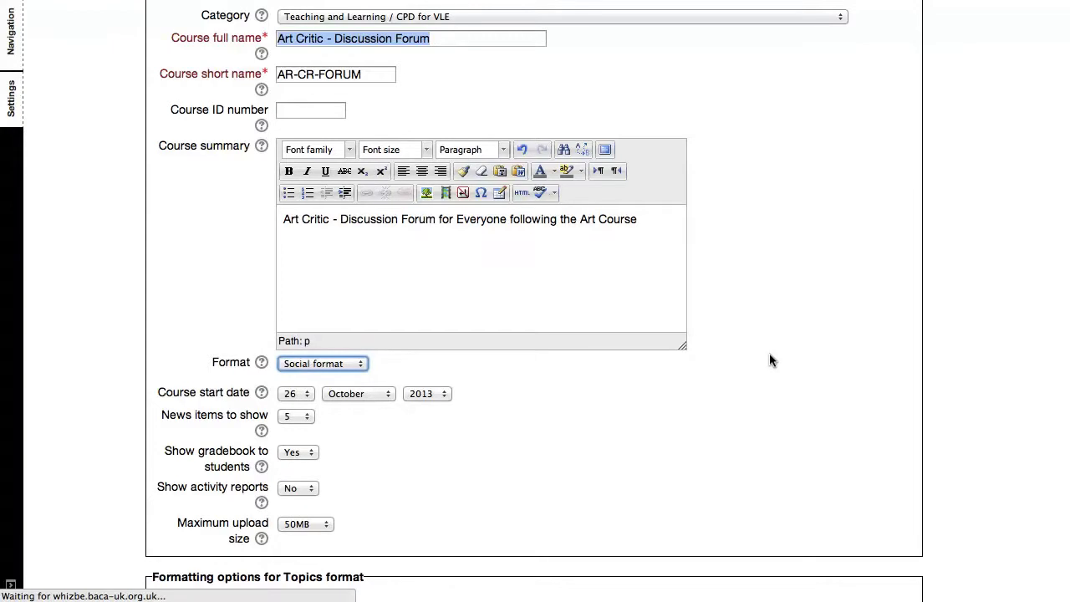
pyautogui.scroll(-8, 770, 353)
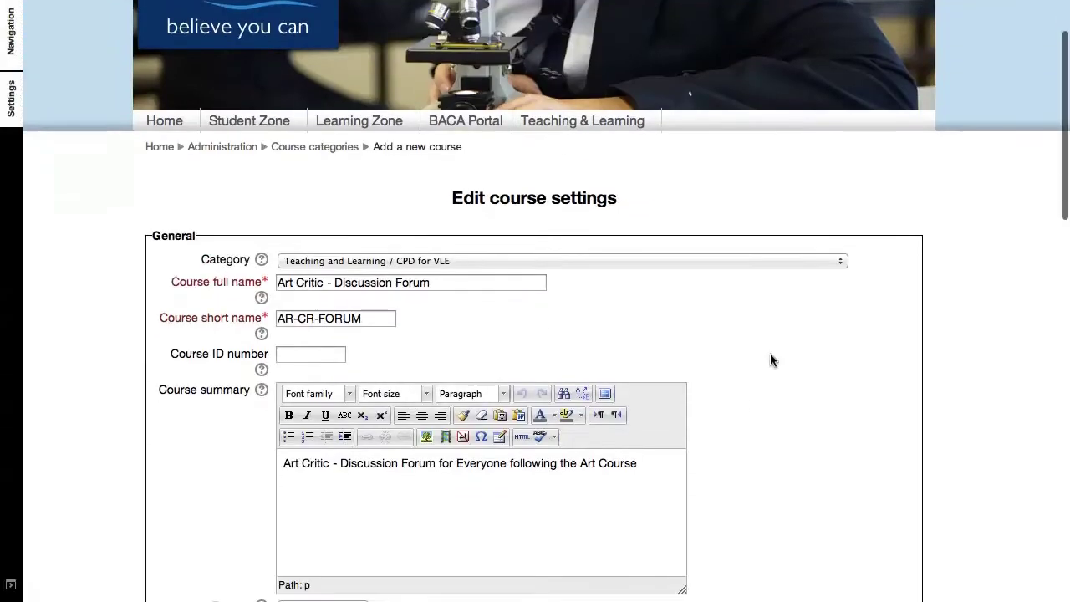
pyautogui.scroll(-6, 771, 361)
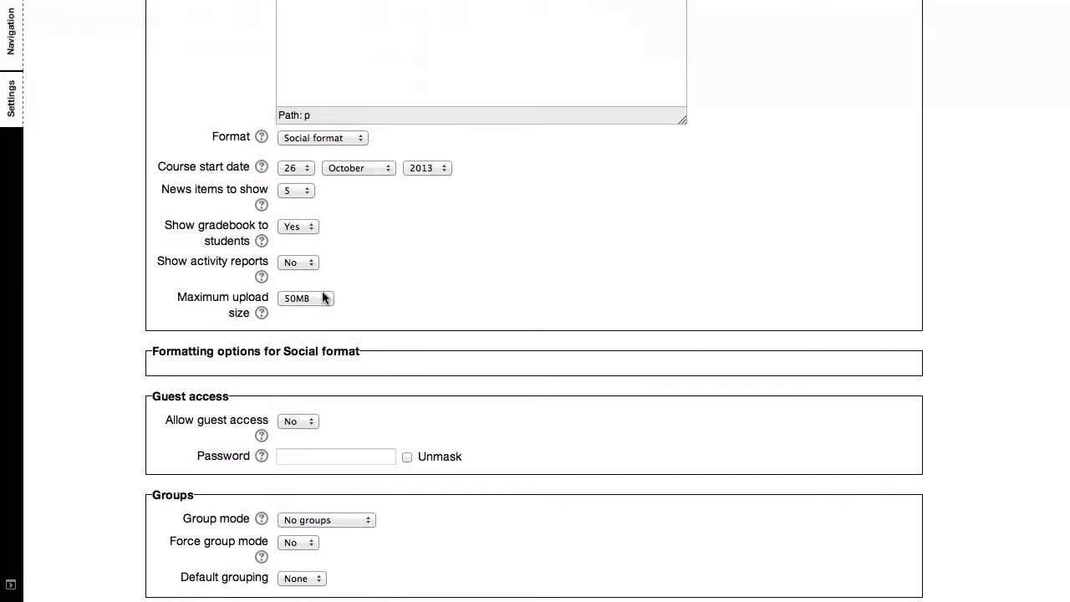
pyautogui.click(322, 298)
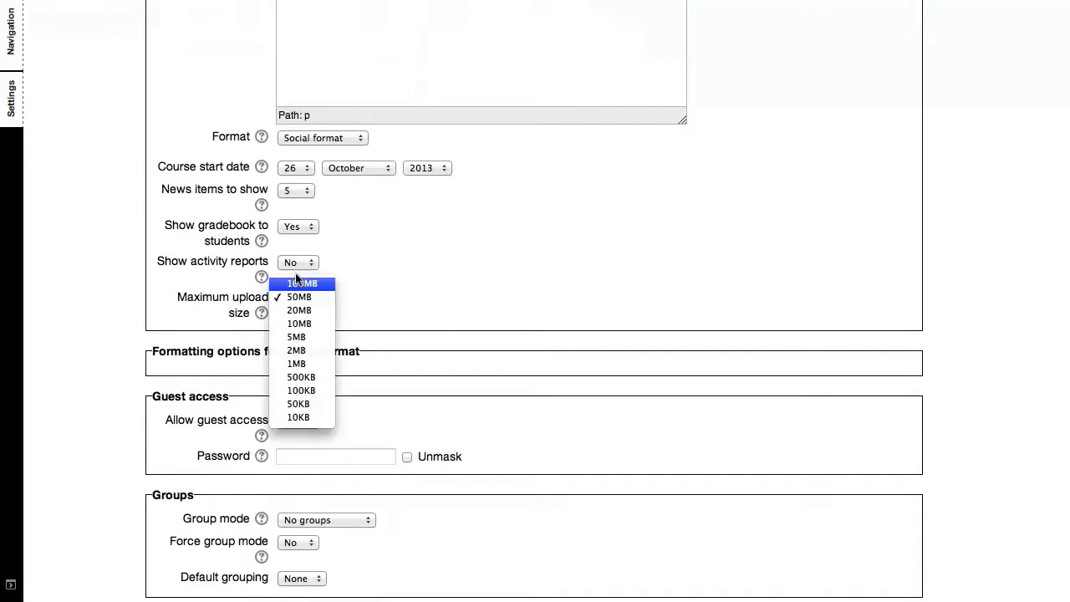
pyautogui.click(297, 284)
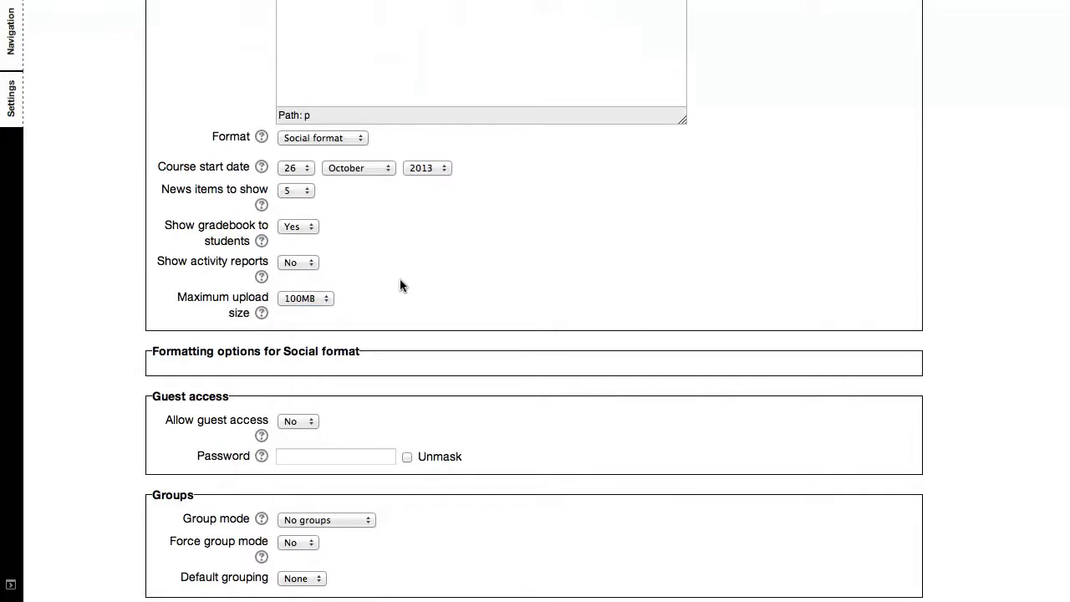
# Review the remaining course settings, keeping their defaults, and save the new course.
pyautogui.scroll(-3, 400, 278)
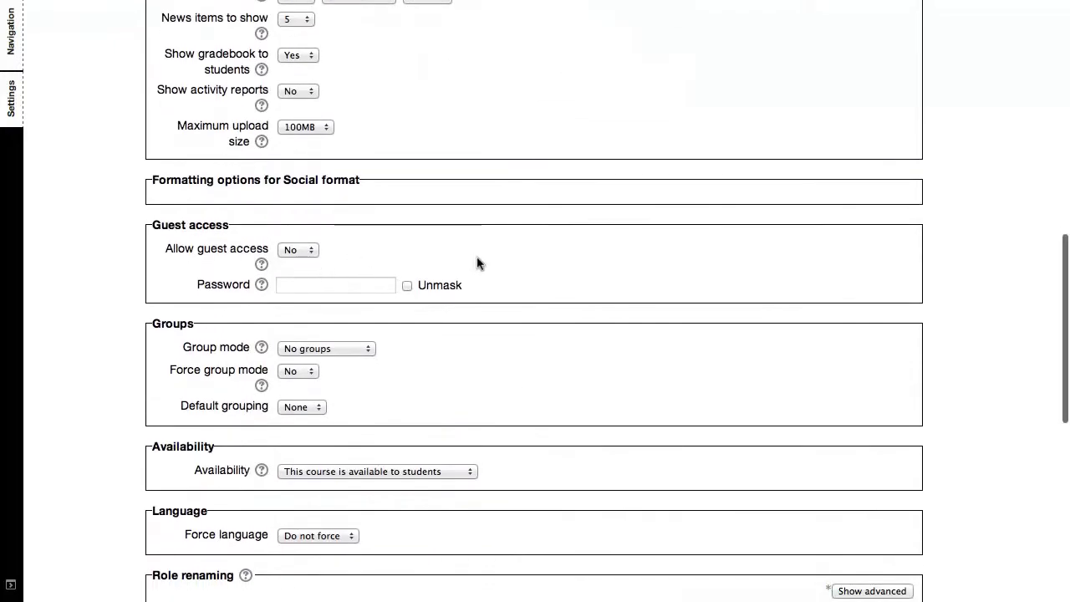
pyautogui.scroll(-2, 493, 300)
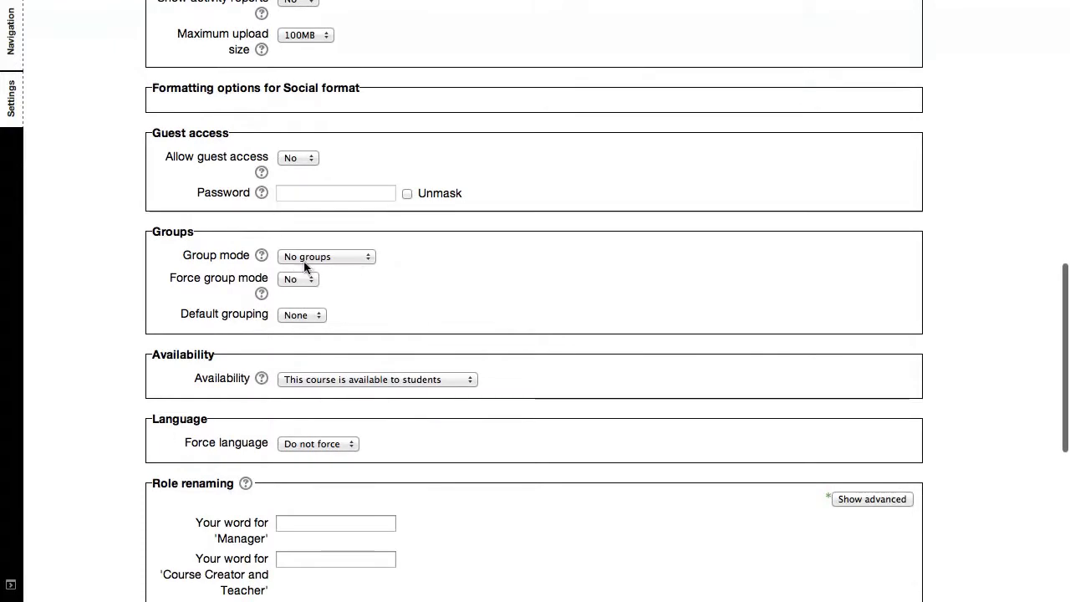
pyautogui.scroll(-3, 406, 337)
pyautogui.scroll(-2, 338, 339)
pyautogui.scroll(12, 339, 335)
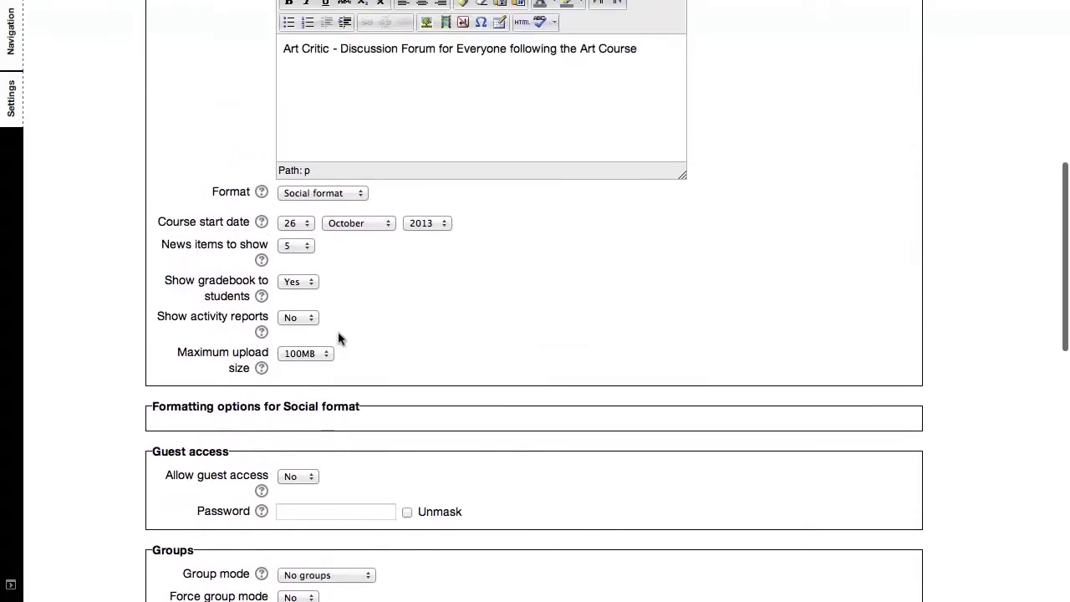
pyautogui.scroll(-12, 338, 338)
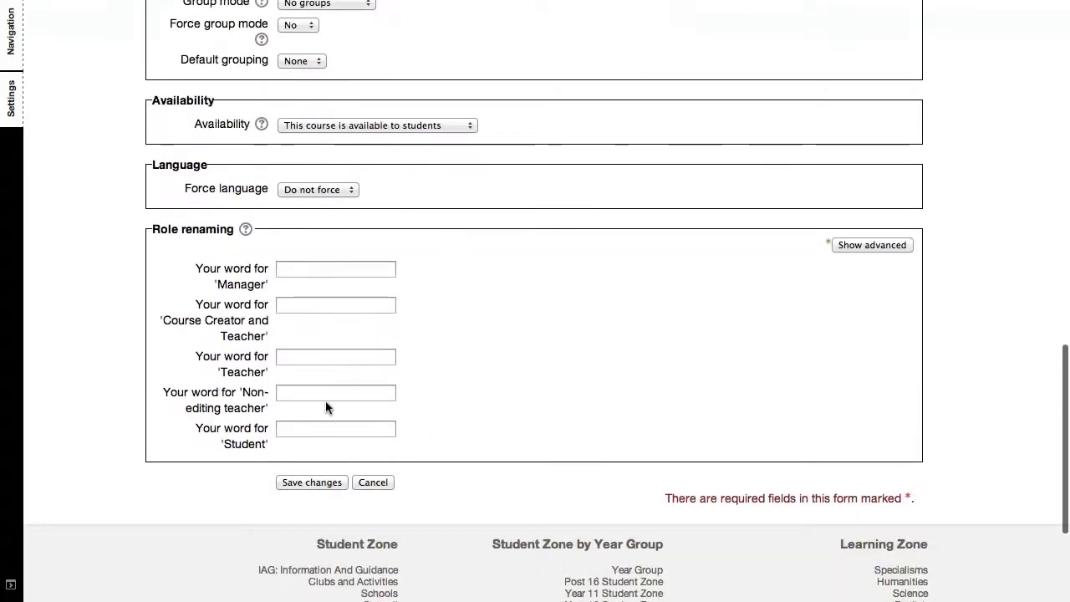
pyautogui.click(326, 482)
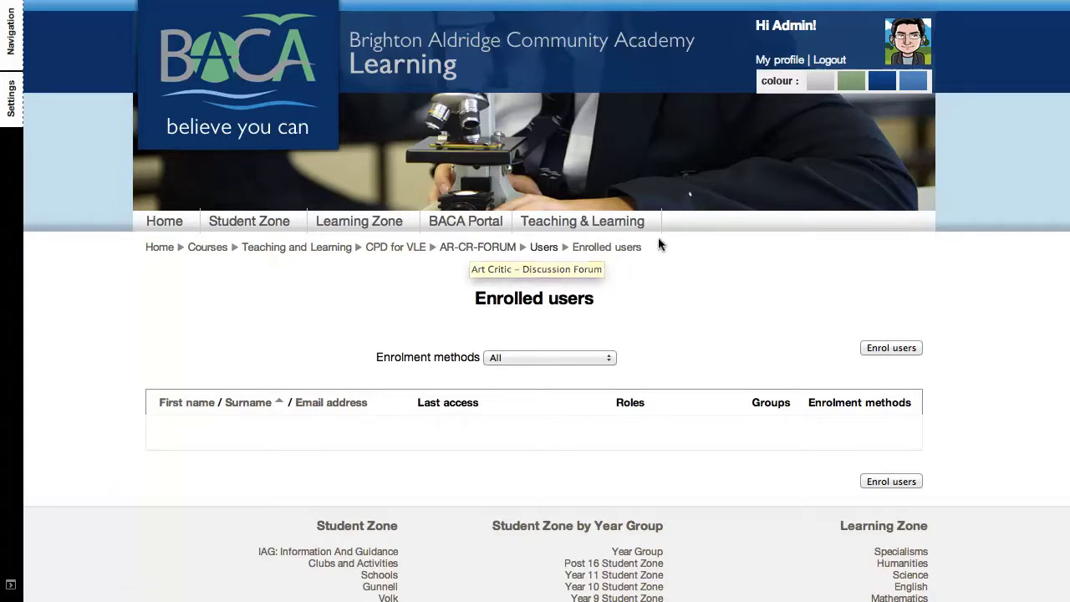
# Open the AR-CR-FORUM course page and look over its forum area, settings and side blocks.
pyautogui.click(479, 248)
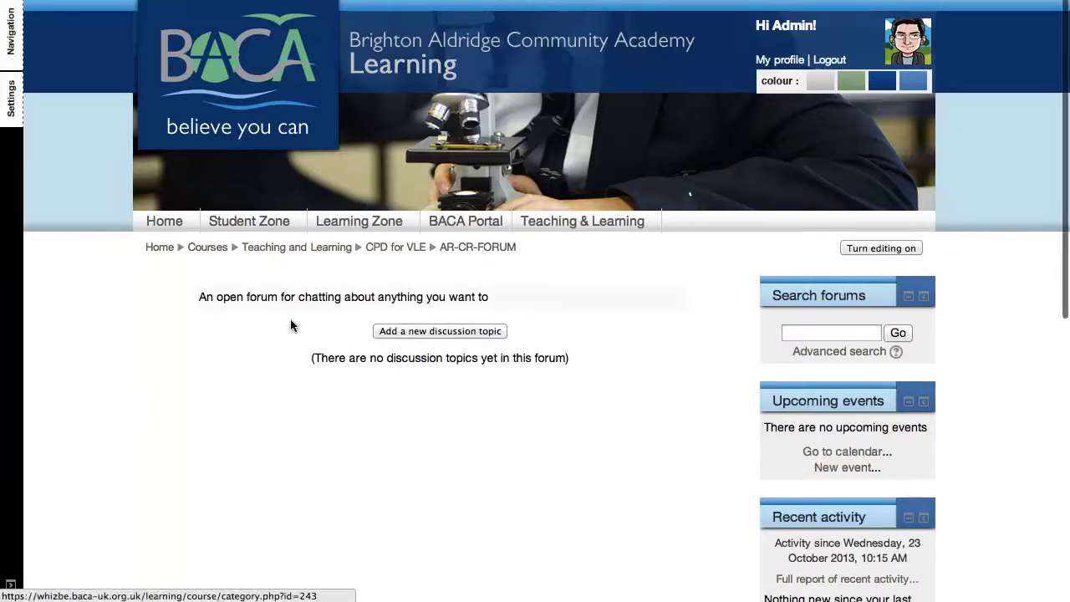
pyautogui.scroll(-5, 276, 314)
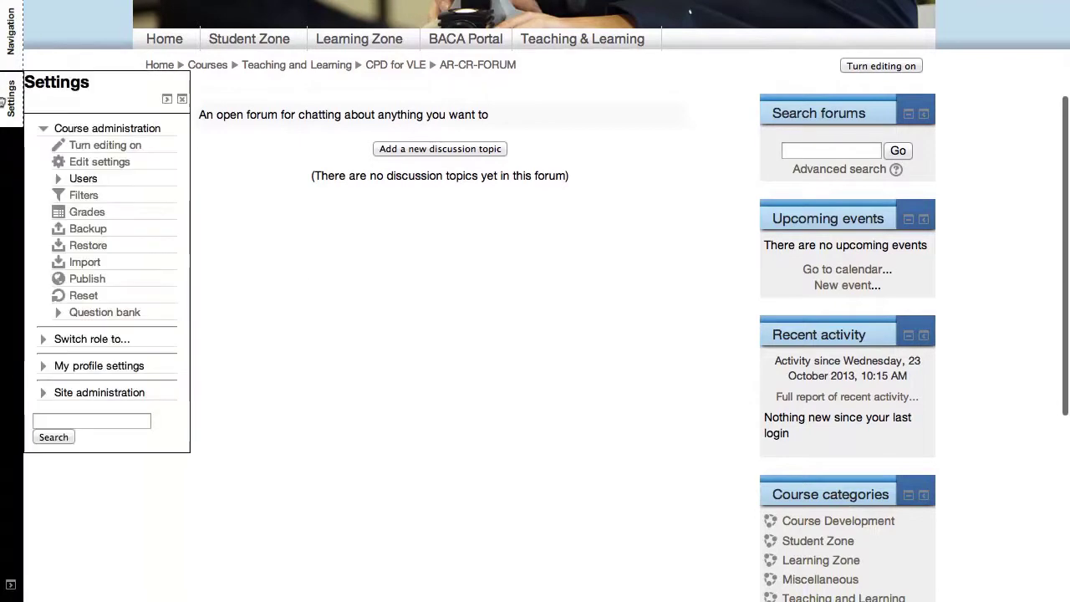
pyautogui.moveTo(4, 46)
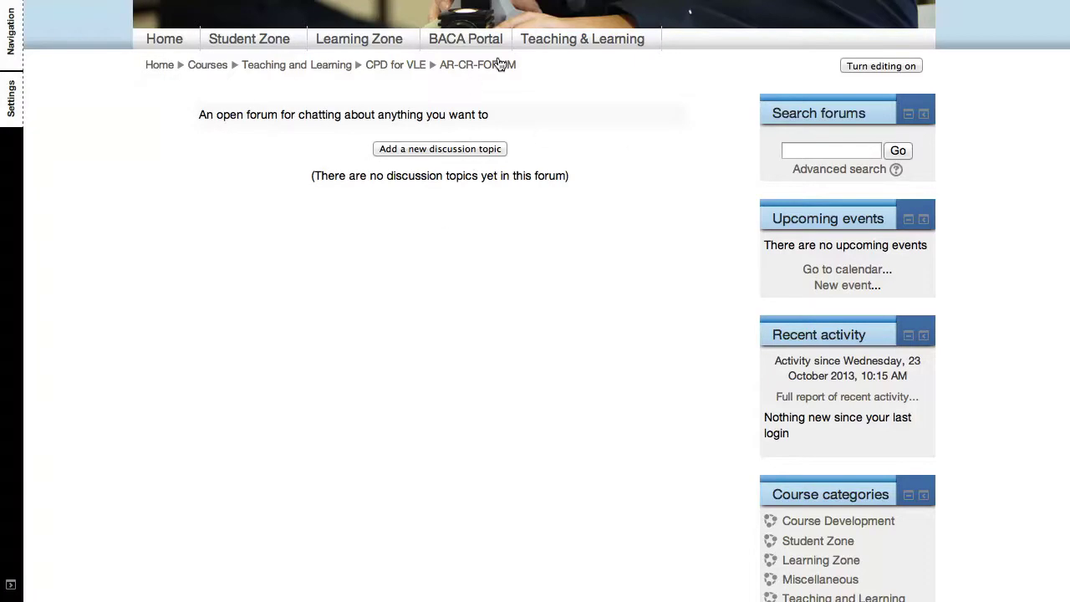
pyautogui.scroll(-5, 285, 255)
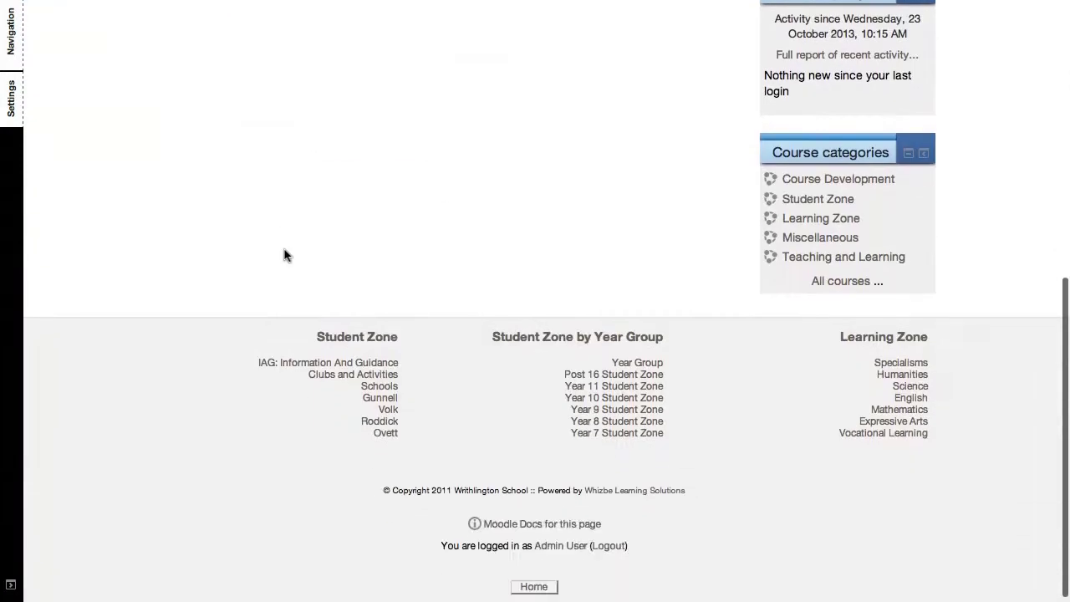
pyautogui.scroll(5, 284, 255)
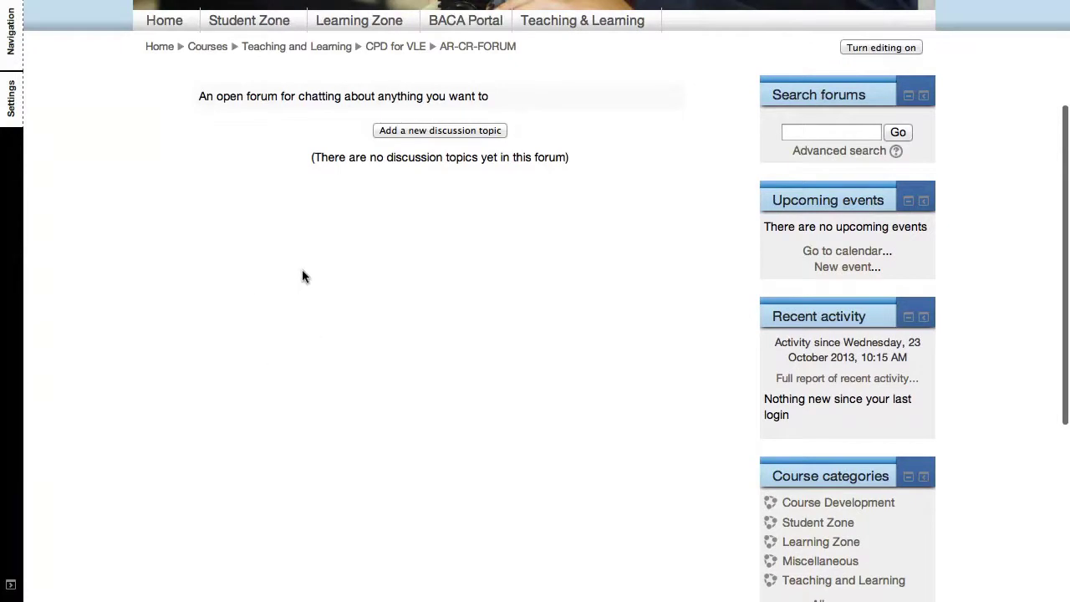
# Turn on editing for the course and open the social forum's summary for editing.
pyautogui.scroll(1, 513, 291)
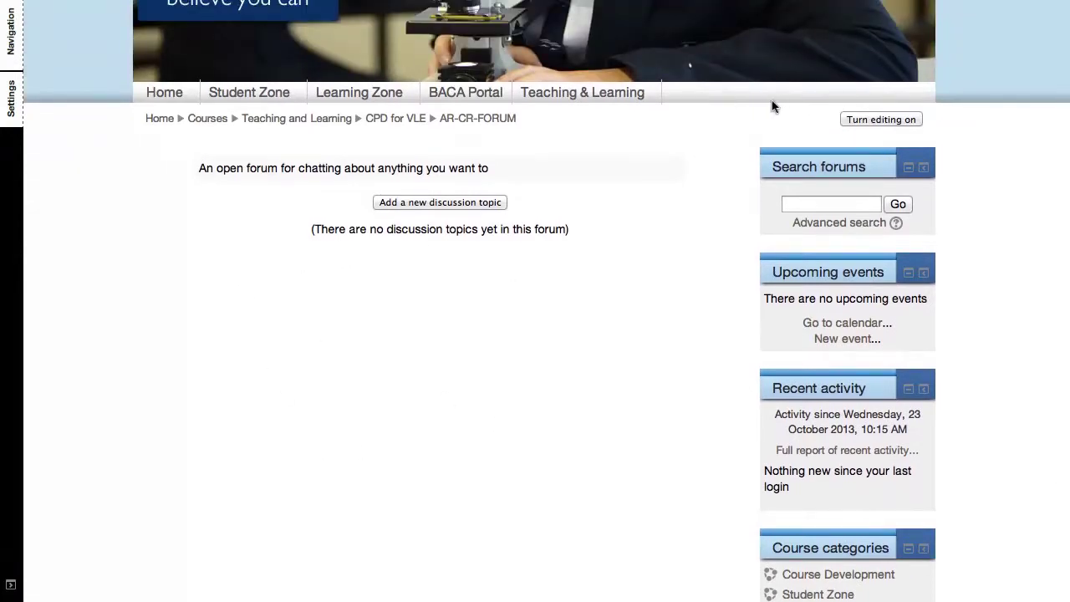
pyautogui.click(854, 119)
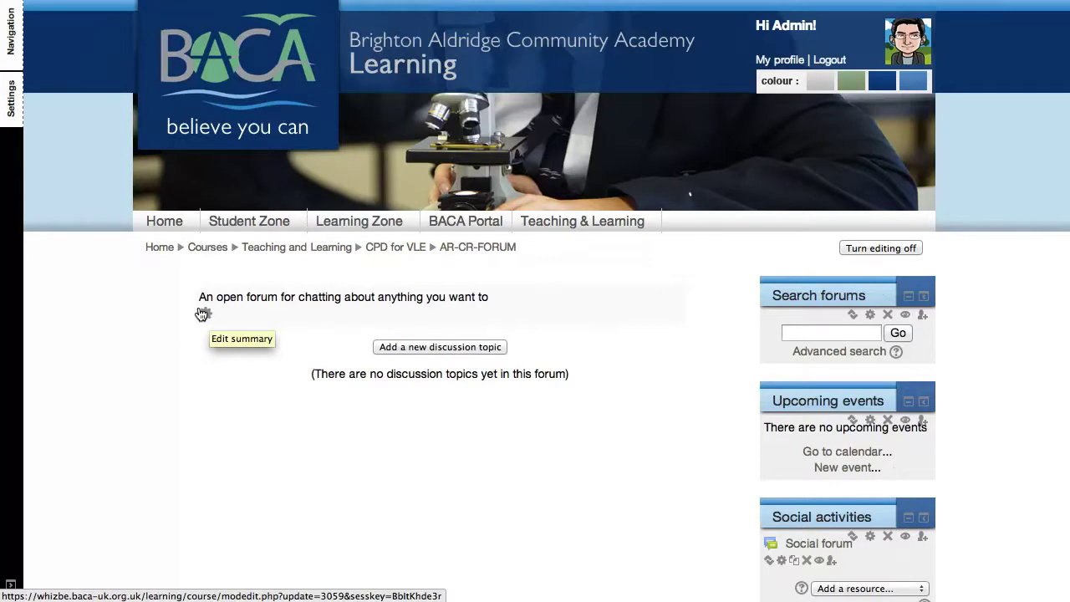
pyautogui.click(202, 313)
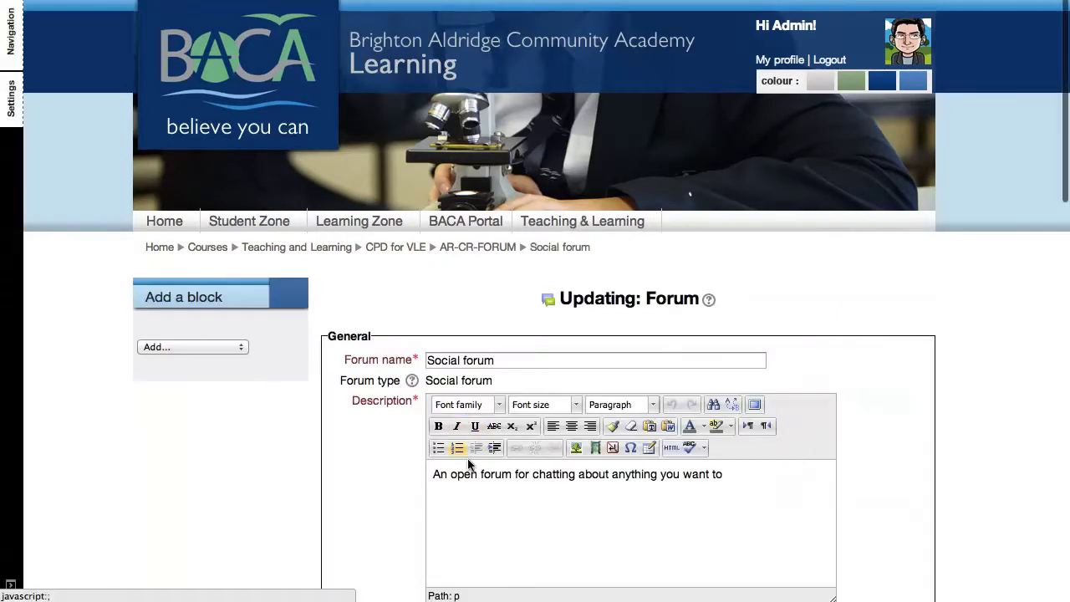
# Upload forum.jpg from the Desktop and insert it above the forum description text, with the image description "Forum".
pyautogui.click(477, 474)
pyautogui.click(576, 448)
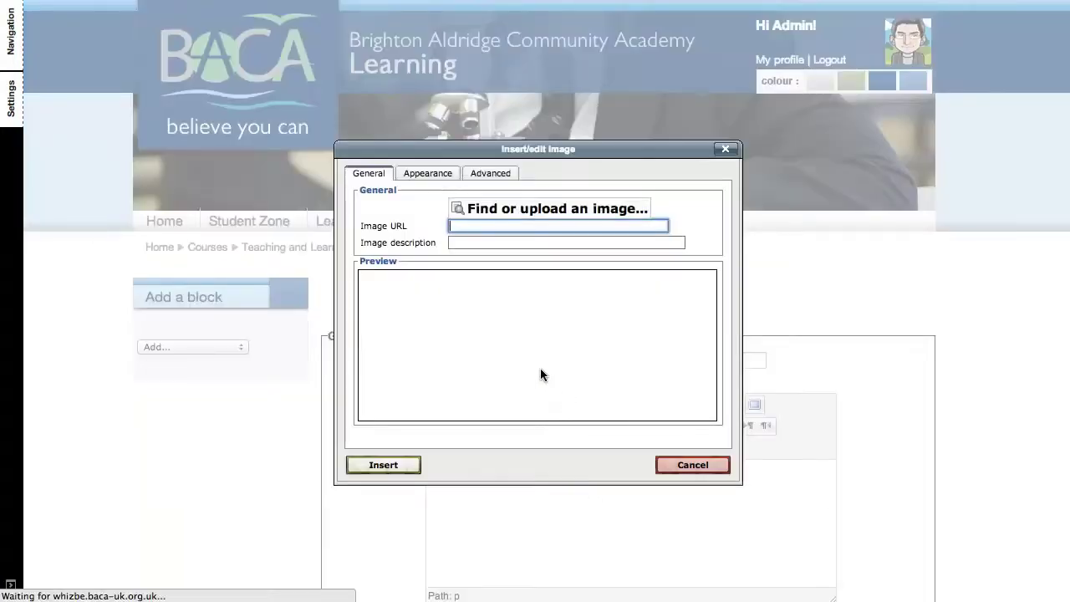
pyautogui.click(502, 209)
pyautogui.click(556, 249)
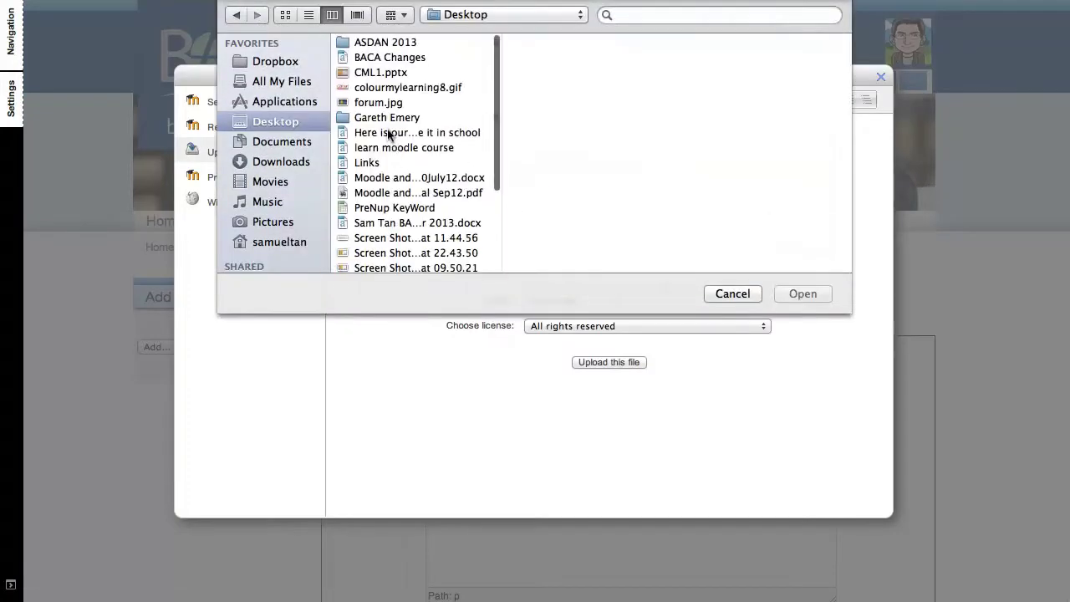
pyautogui.click(392, 102)
pyautogui.click(802, 293)
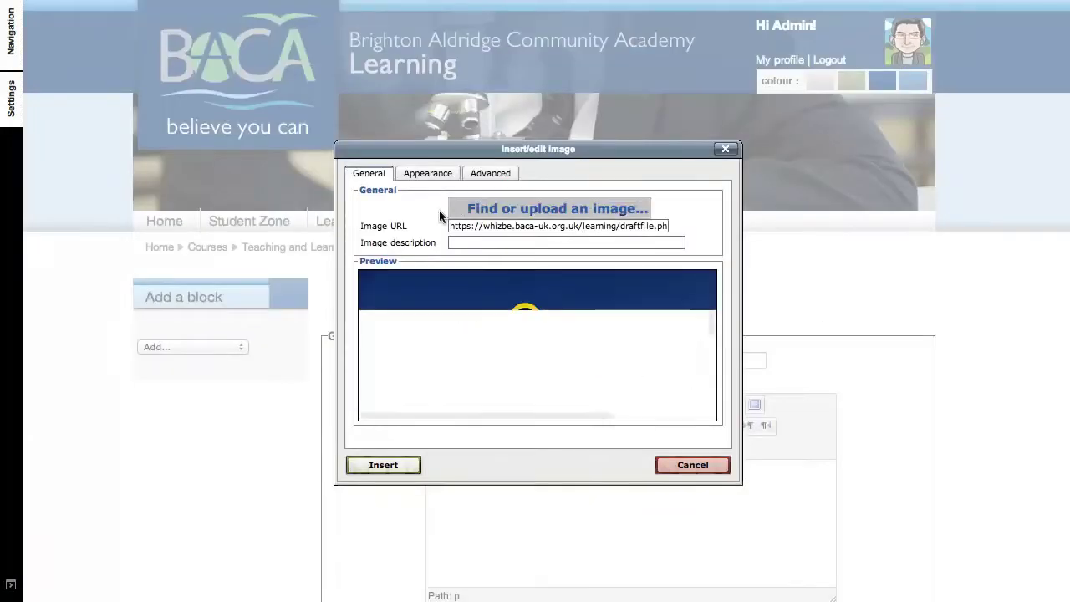
pyautogui.click(472, 240)
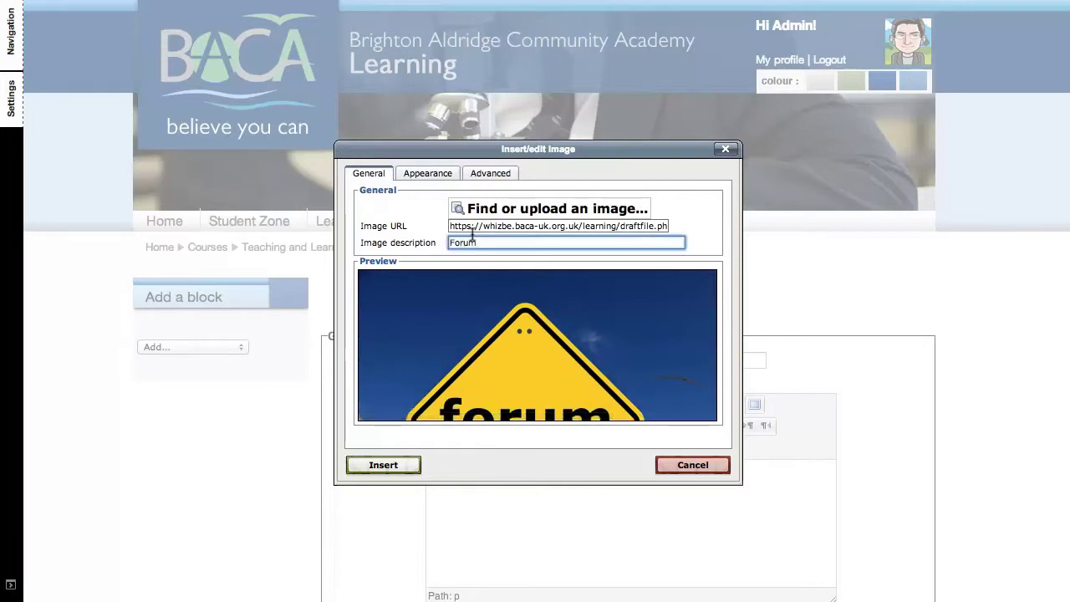
pyautogui.click(383, 464)
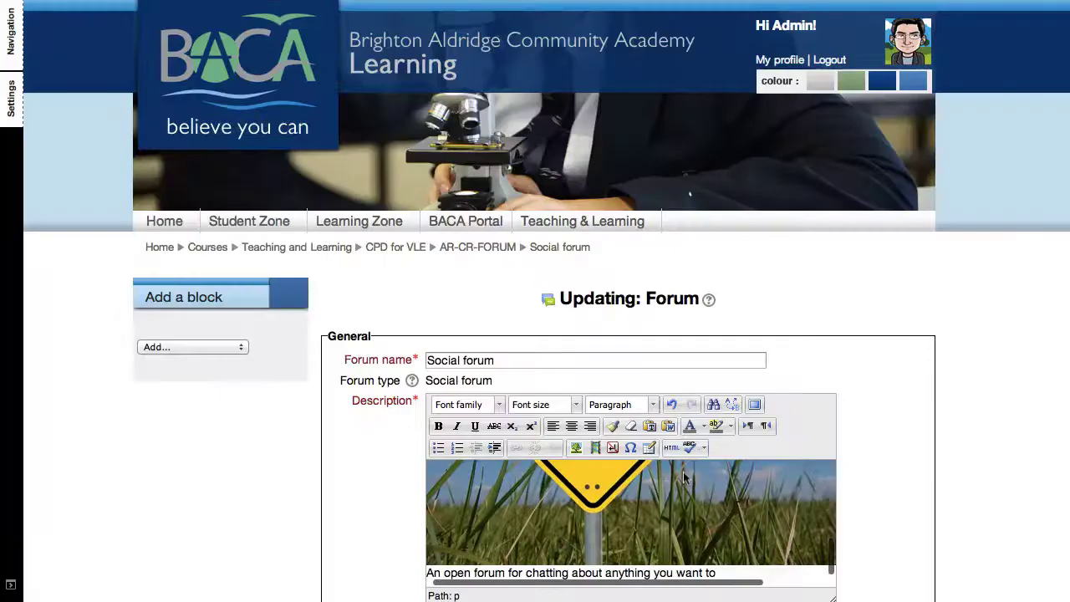
pyautogui.scroll(-3, 659, 468)
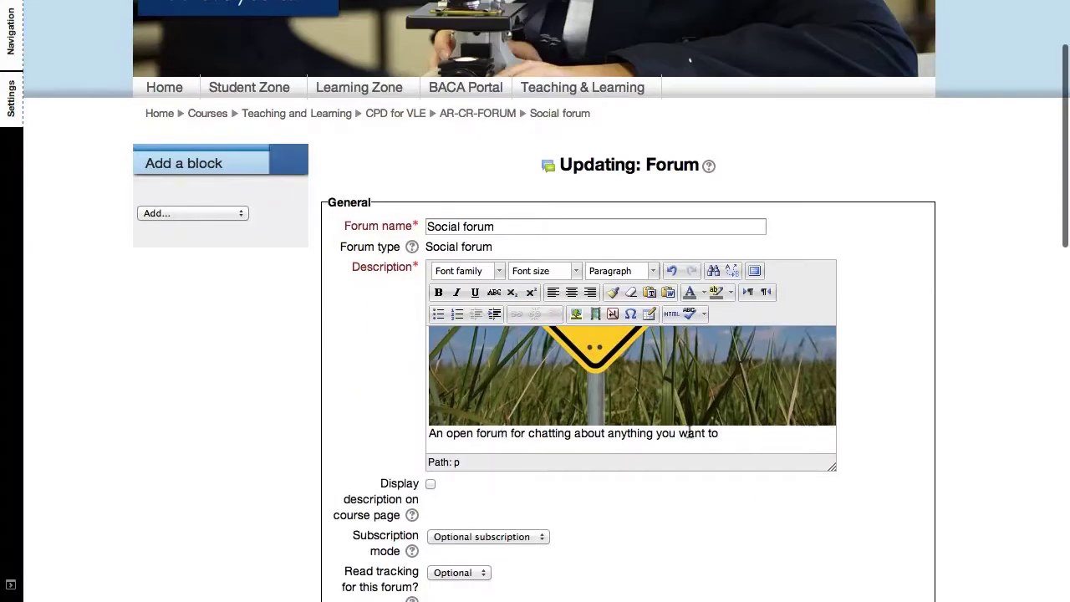
# Examine the forum's subscription, read tracking, attachment, post threshold, ratings and common module settings below the description.
pyautogui.scroll(-5, 679, 449)
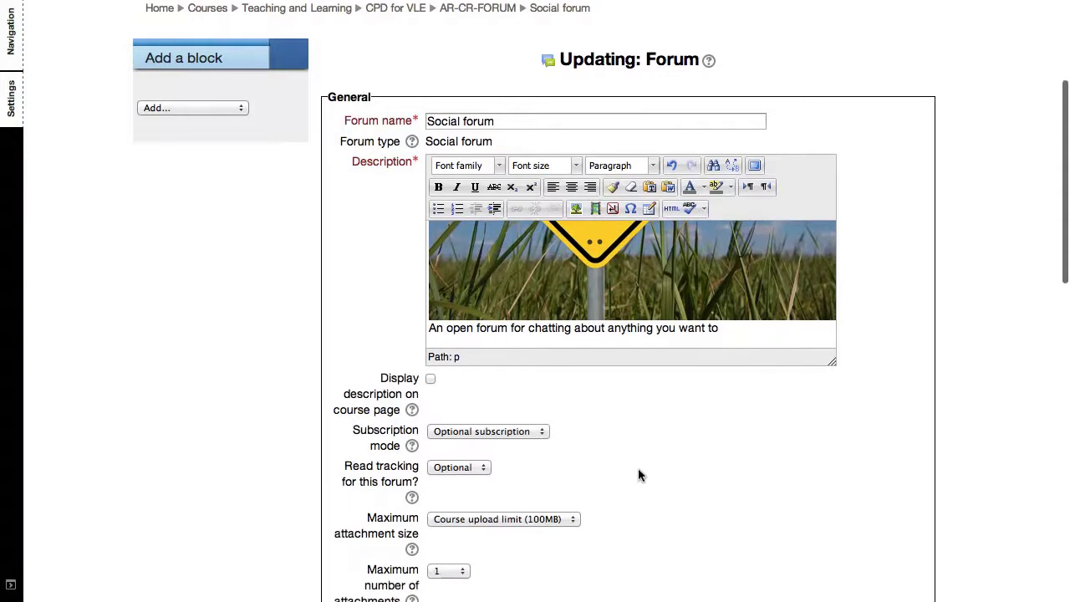
pyautogui.scroll(-3, 481, 477)
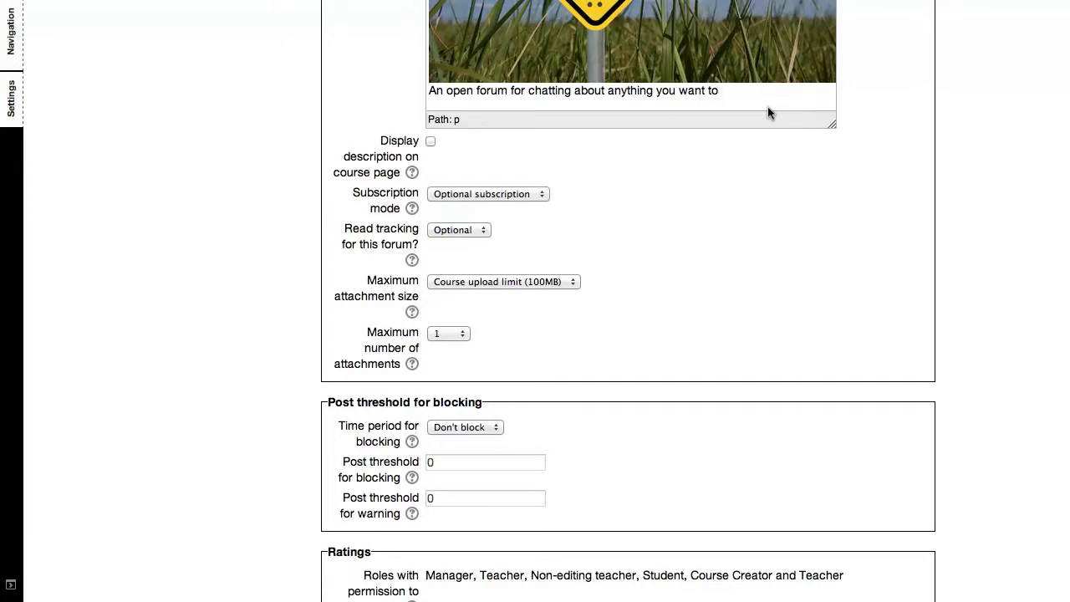
pyautogui.scroll(-4, 759, 183)
pyautogui.scroll(8, 693, 256)
pyautogui.scroll(2, 690, 249)
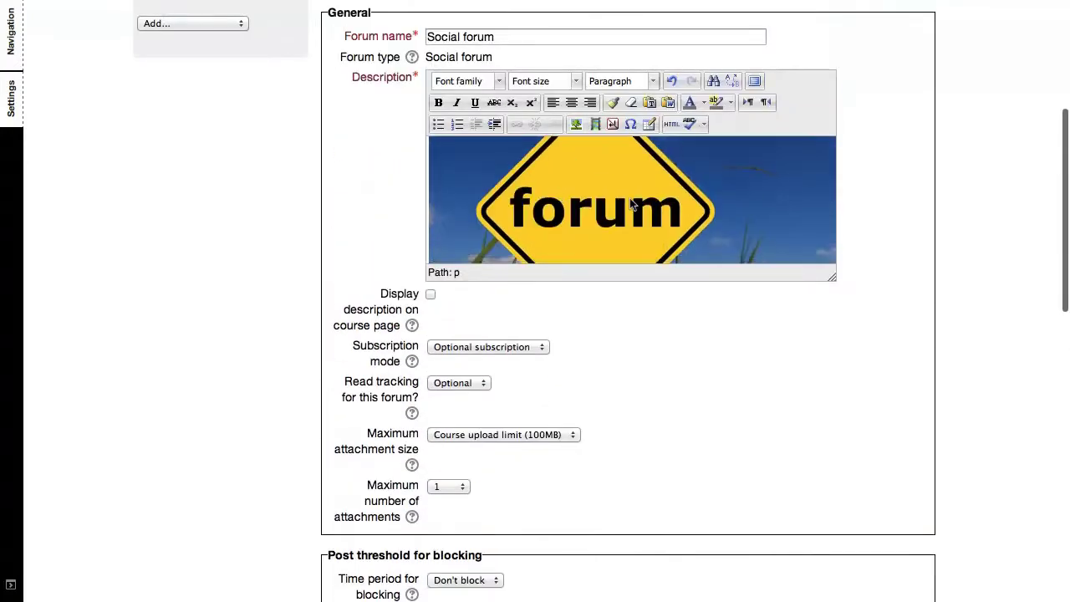
pyautogui.scroll(-3, 671, 281)
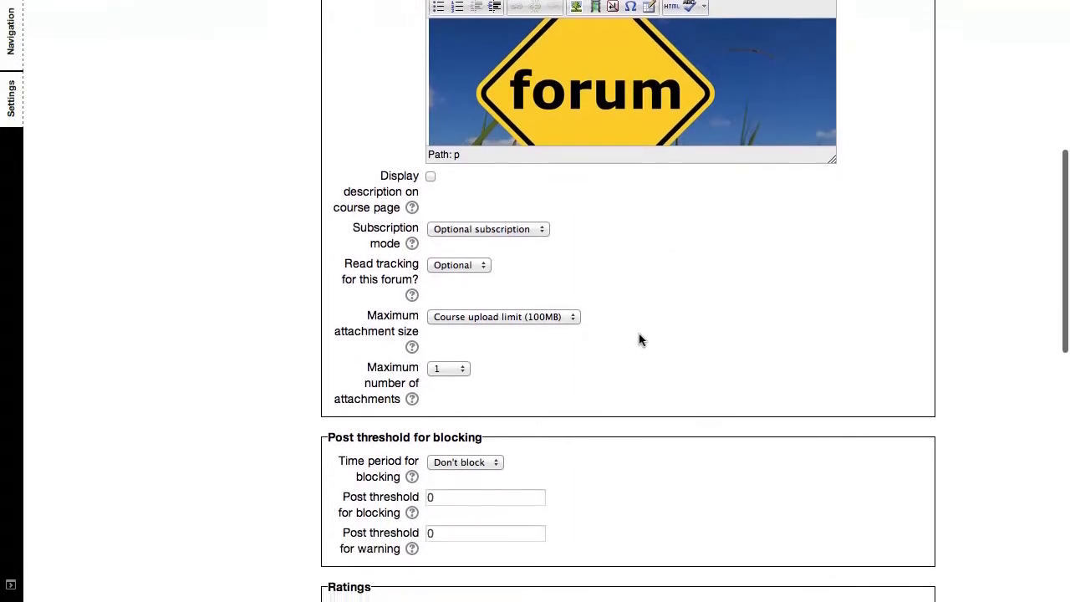
pyautogui.scroll(-10, 640, 339)
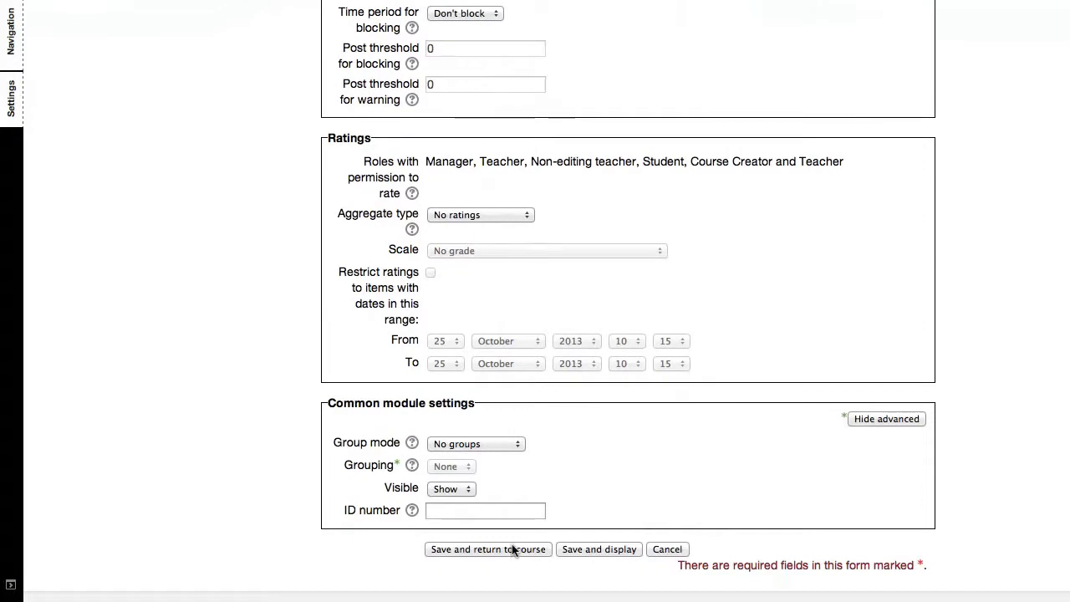
pyautogui.scroll(5, 546, 493)
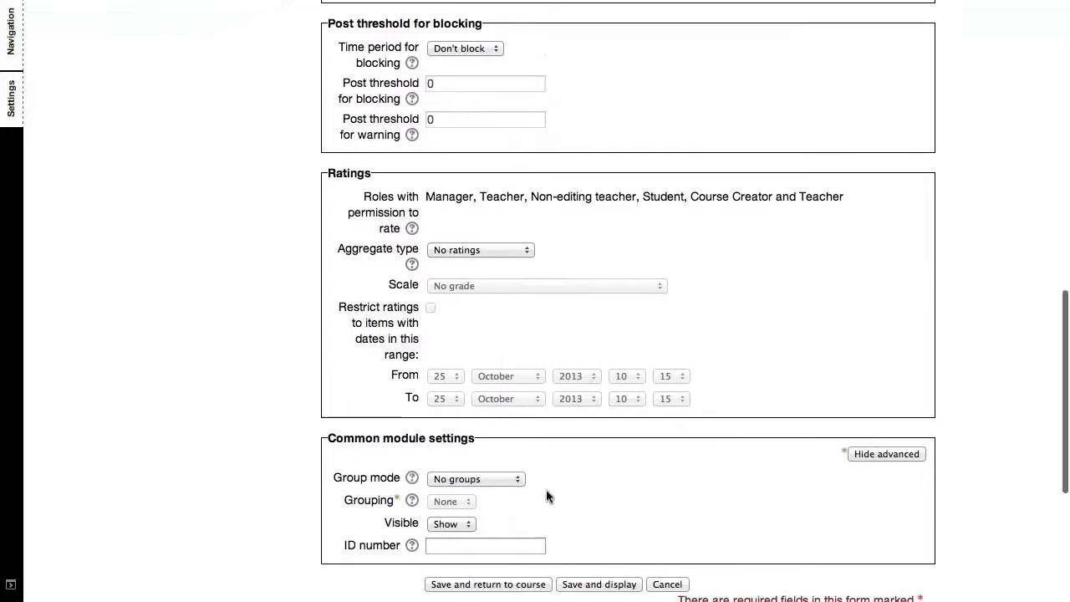
pyautogui.scroll(5, 544, 351)
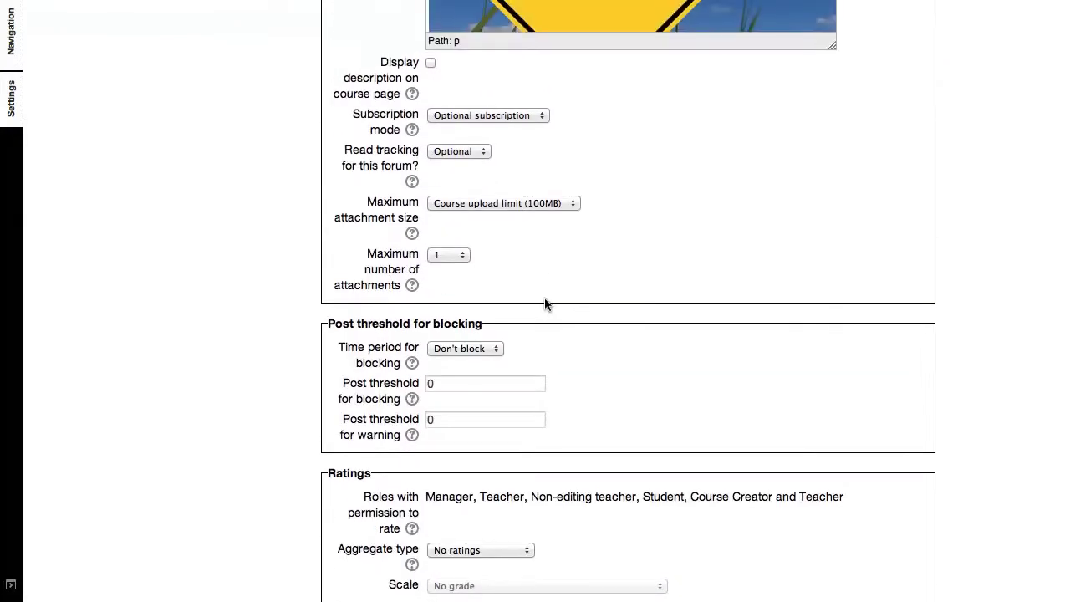
# Set the forum ratings' aggregate type to Average of ratings and the scale to 5.
pyautogui.scroll(-2, 544, 299)
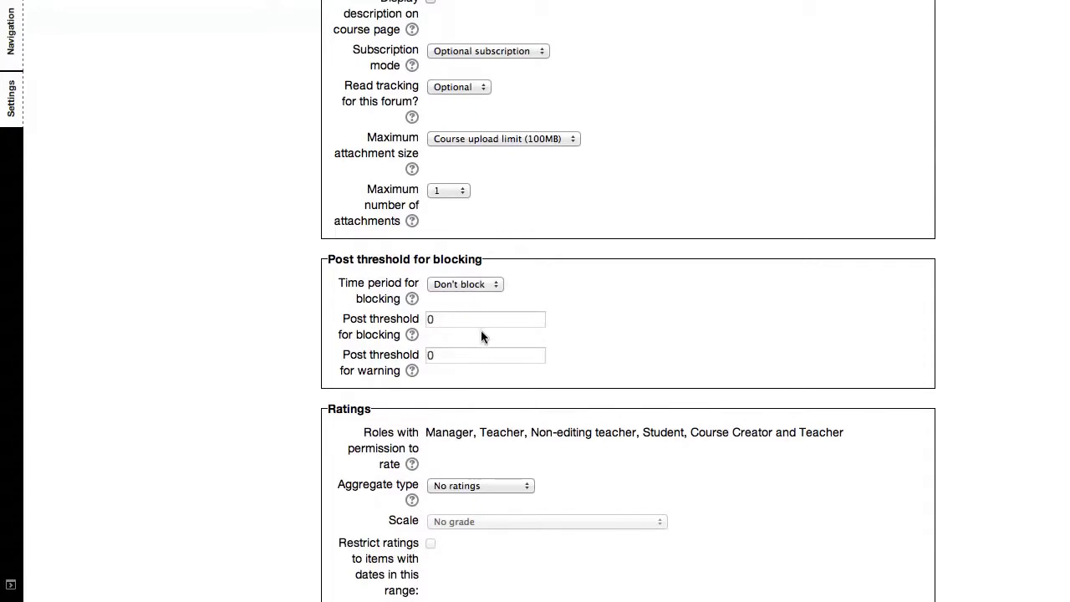
pyautogui.scroll(-2, 486, 328)
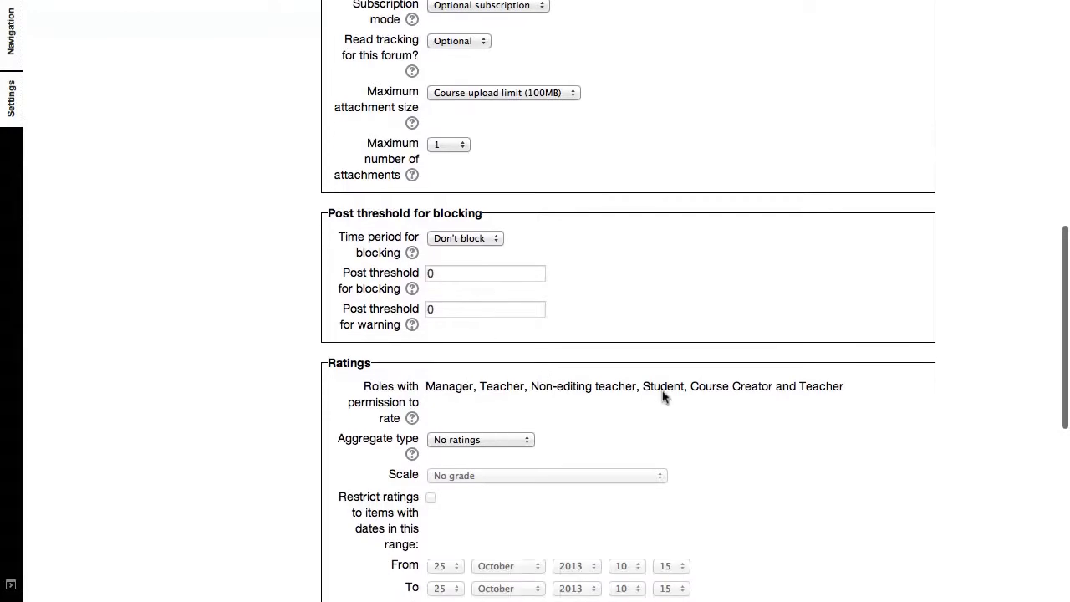
pyautogui.click(488, 438)
pyautogui.click(489, 452)
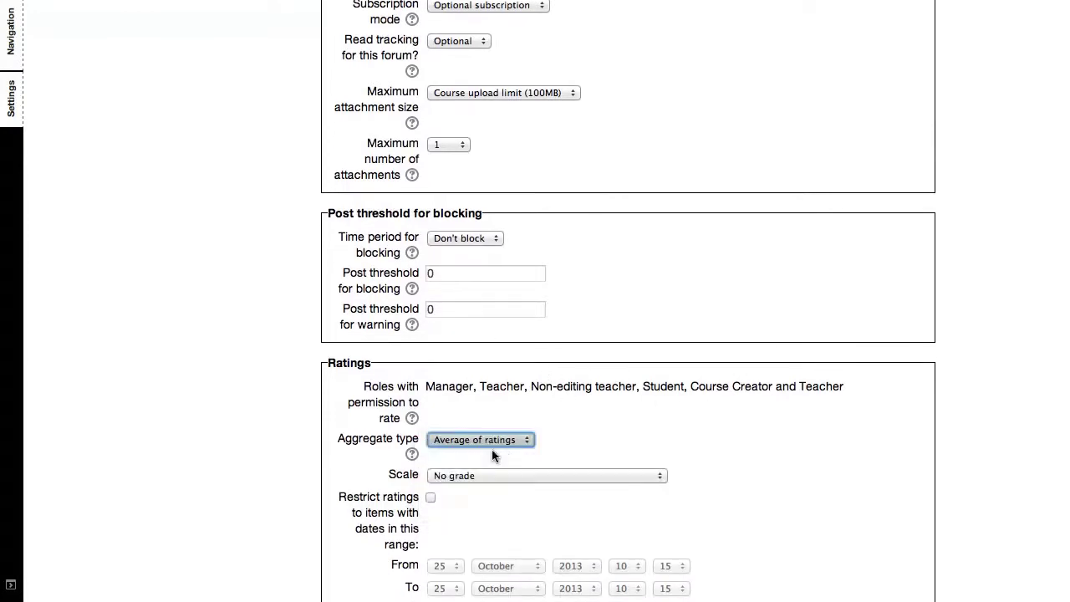
pyautogui.scroll(-1, 525, 433)
pyautogui.scroll(-3, 525, 433)
pyautogui.click(506, 389)
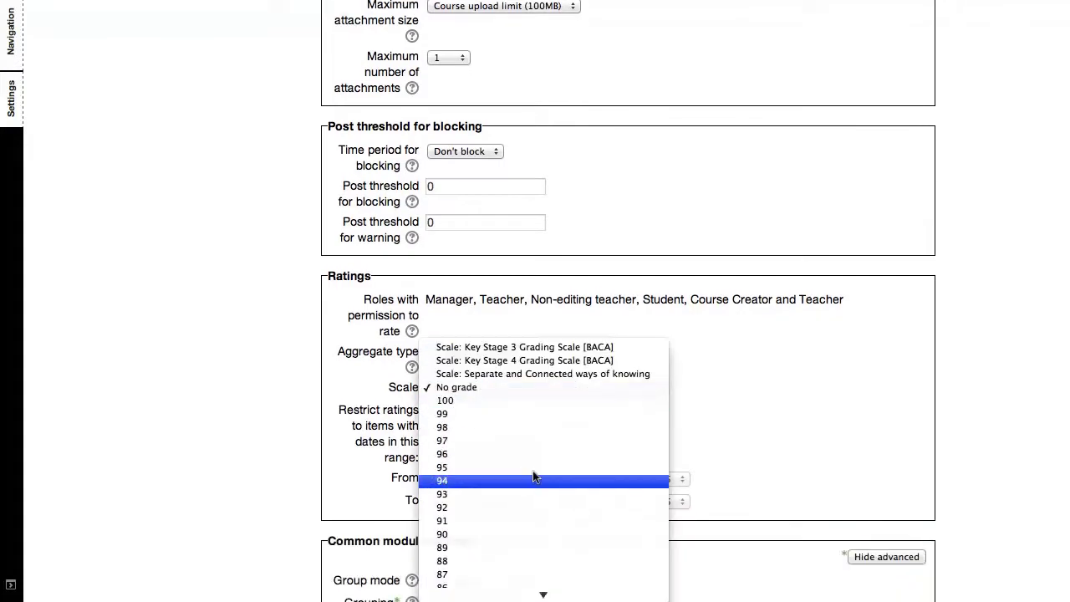
pyautogui.scroll(-20, 534, 473)
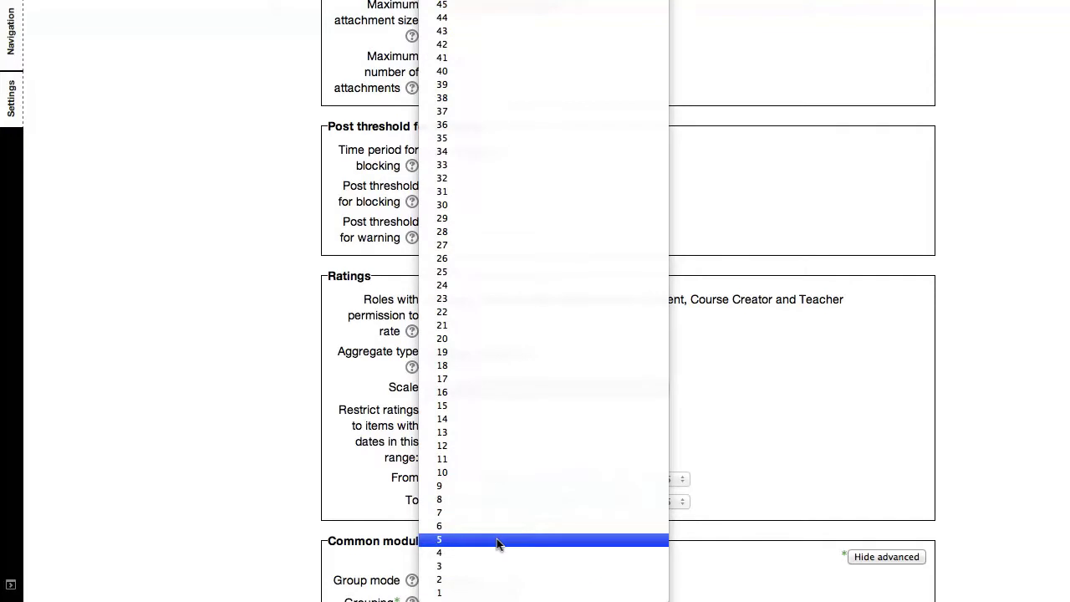
pyautogui.click(496, 540)
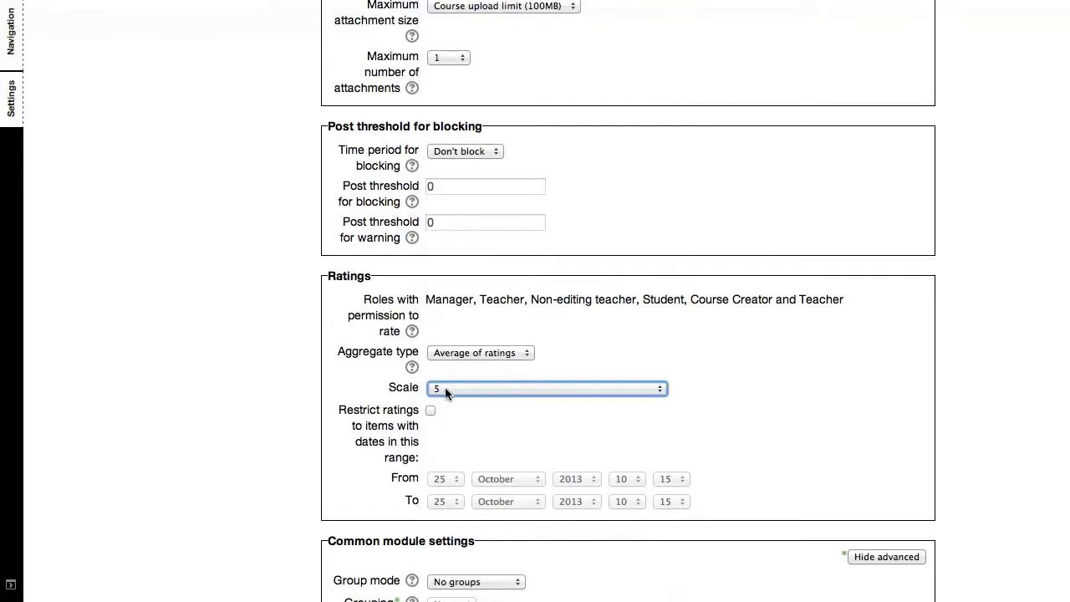
# Check the remaining forum settings, then save the changes and display the social forum.
pyautogui.scroll(-1, 466, 427)
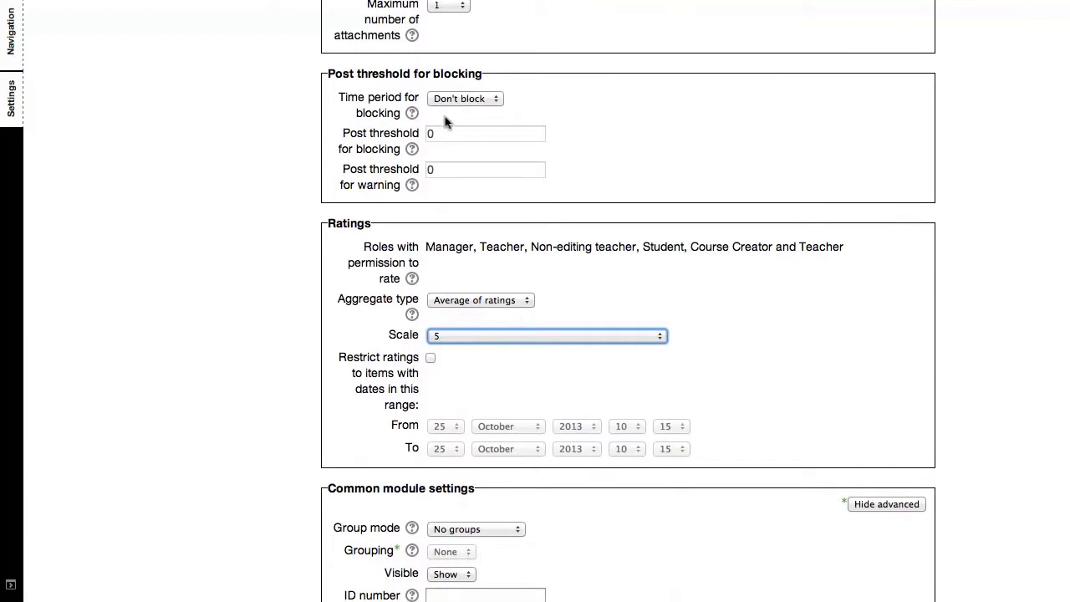
pyautogui.scroll(5, 443, 134)
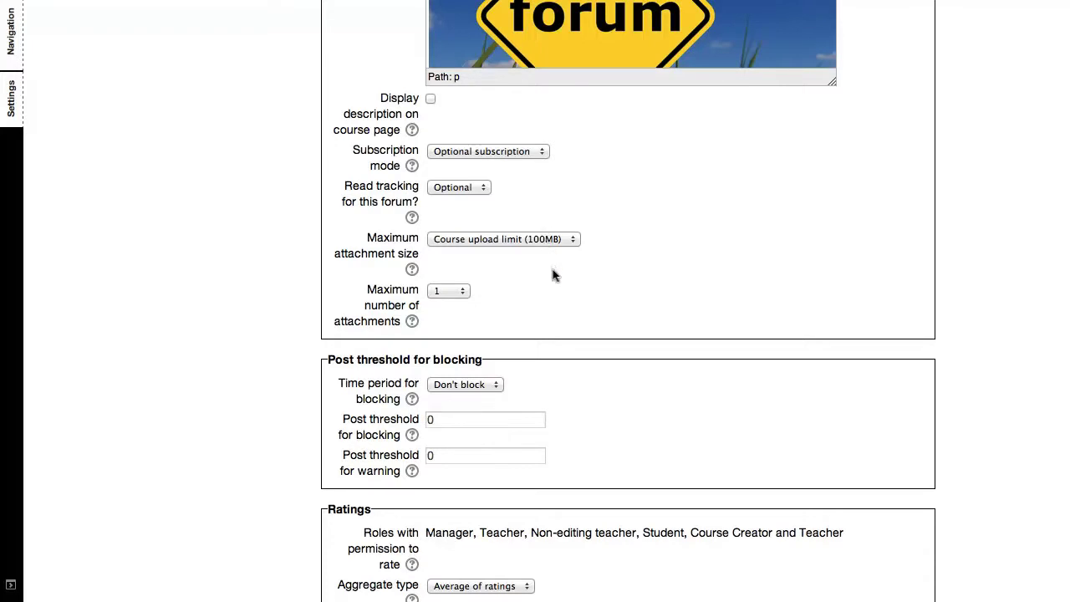
pyautogui.scroll(-7, 554, 280)
pyautogui.scroll(-5, 558, 307)
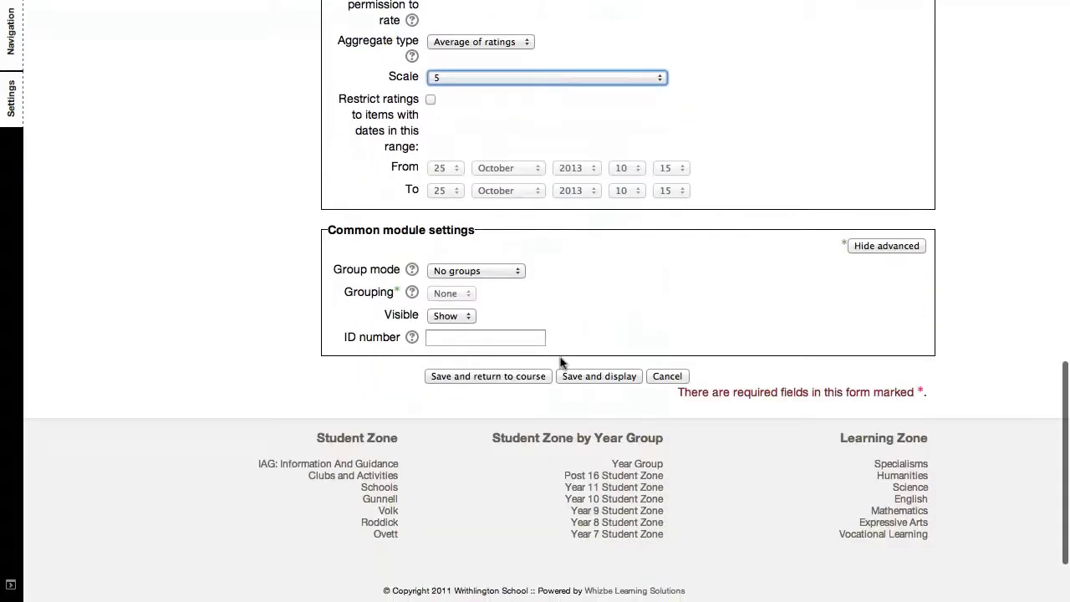
pyautogui.click(567, 377)
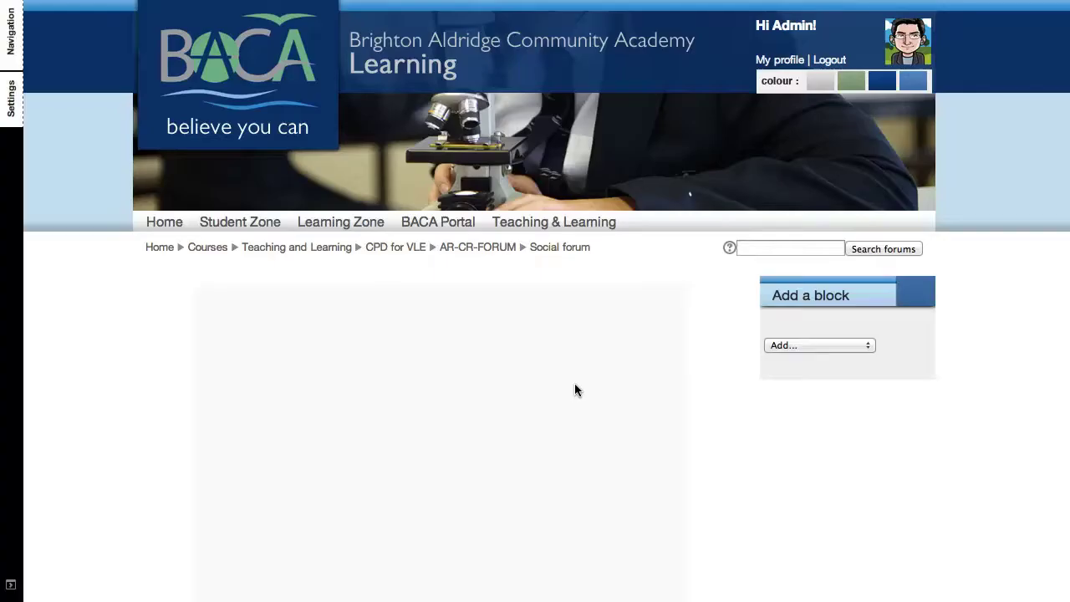
# Start a new discussion topic in the social forum with the subject "Critic The Art Work Here".
pyautogui.scroll(-4, 469, 402)
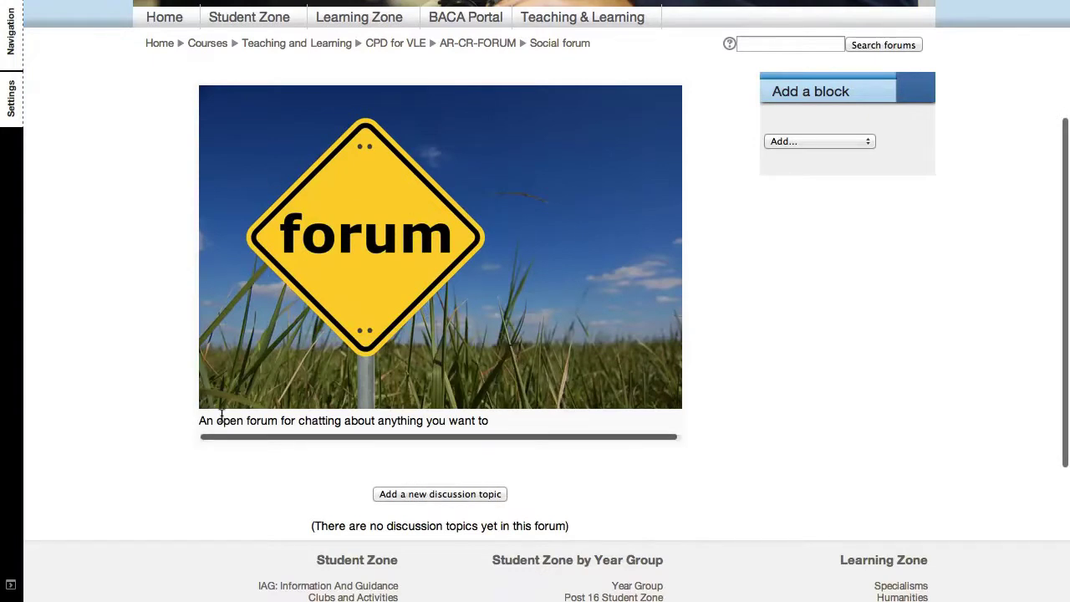
pyautogui.scroll(-1, 468, 456)
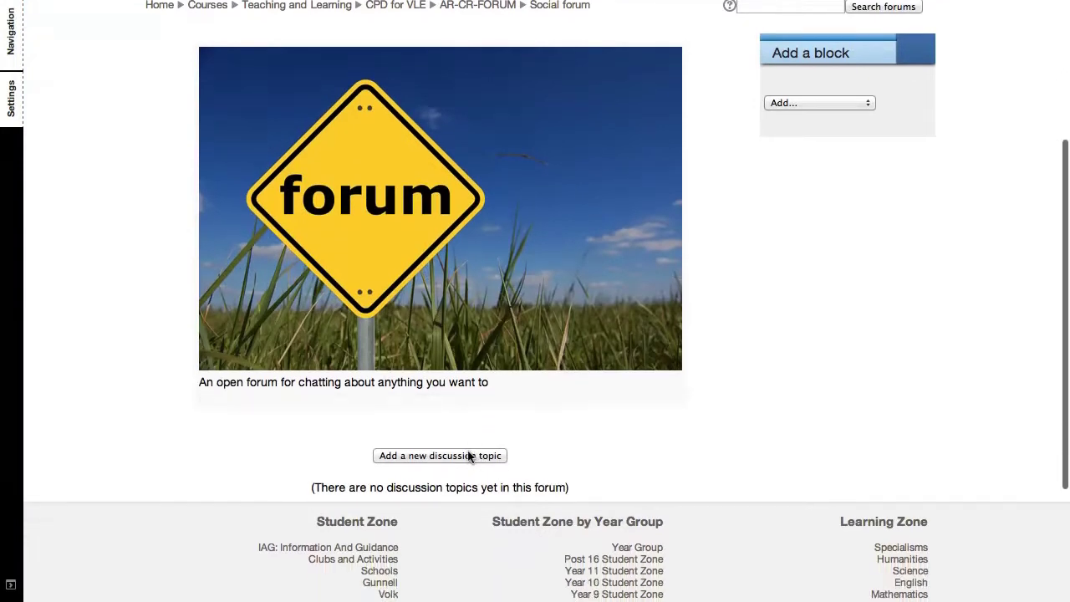
pyautogui.click(468, 456)
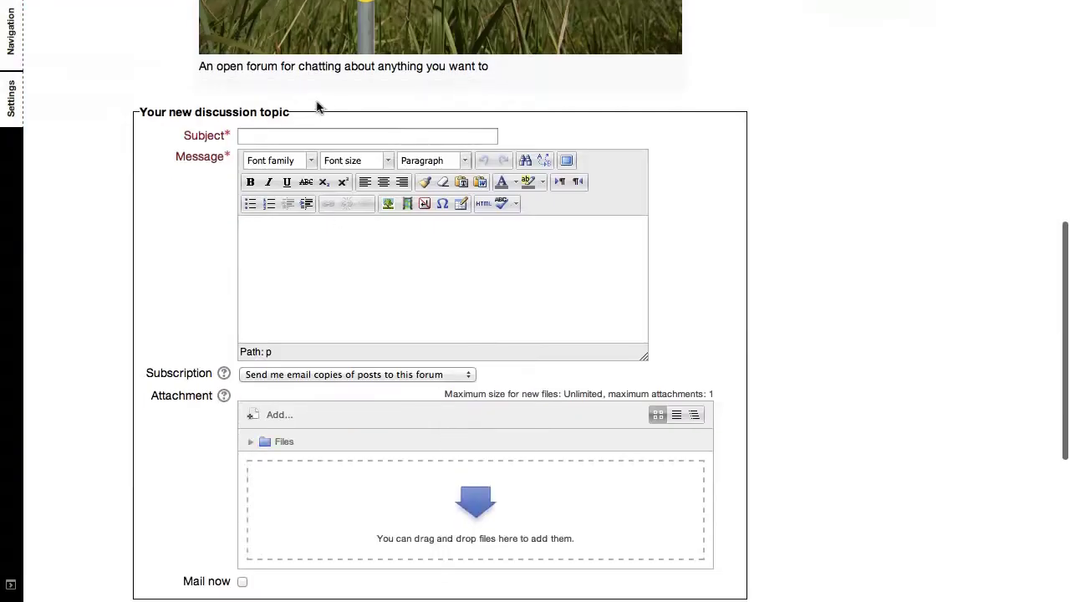
pyautogui.click(310, 134)
pyautogui.write('Cri')
pyautogui.write('tic Your Art')
pyautogui.press('BackSpace')
pyautogui.press('BackSpace')
pyautogui.press('BackSpace')
pyautogui.press('BackSpace')
pyautogui.press('BackSpace')
pyautogui.press('BackSpace')
pyautogui.press('BackSpace')
pyautogui.press('BackSpace')
pyautogui.press('BackSpace')
pyautogui.write('The art')
pyautogui.press('BackSpace')
pyautogui.press('BackSpace')
pyautogui.press('BackSpace')
pyautogui.write('Art Work Here')
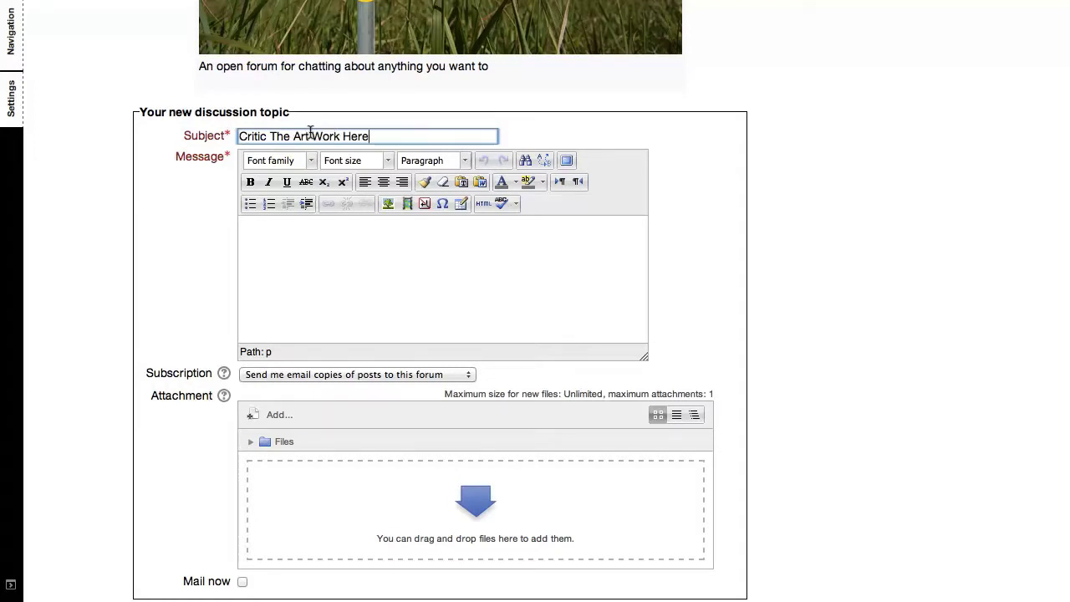
# Write the message "Click on the Discuss this topic below and put in your comments" and "Alternative, click on Add a Discussion Topic to post your questions.".
pyautogui.click(313, 264)
pyautogui.write('you ')
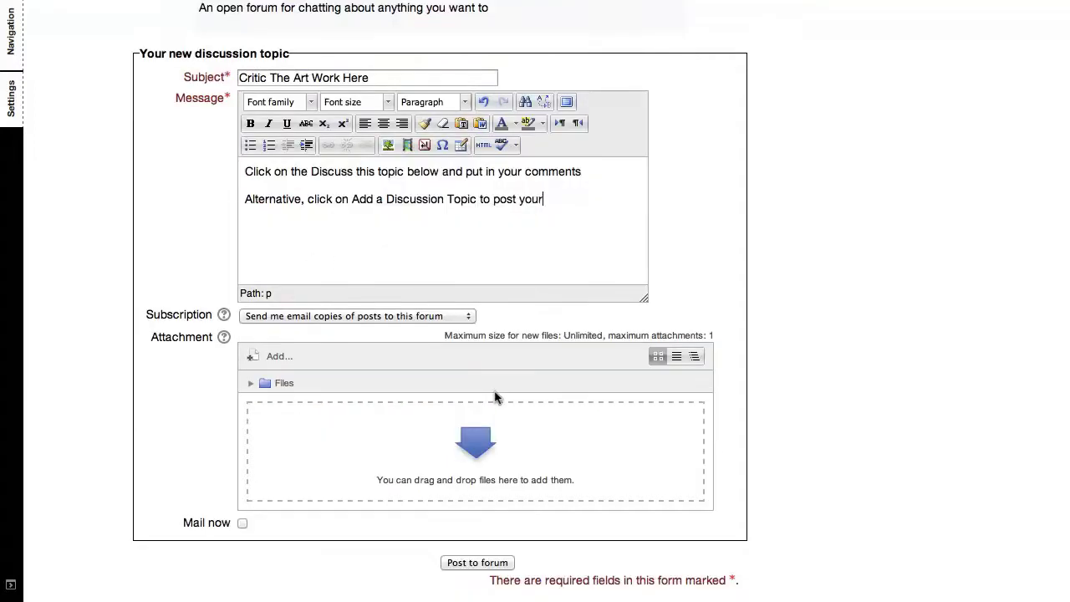
pyautogui.write(' questions.')
# Add the closing paragraph "Feel free to rate each others comments." and post the topic to the forum.
pyautogui.press('Return')
pyautogui.write('Feel free to rate ea')
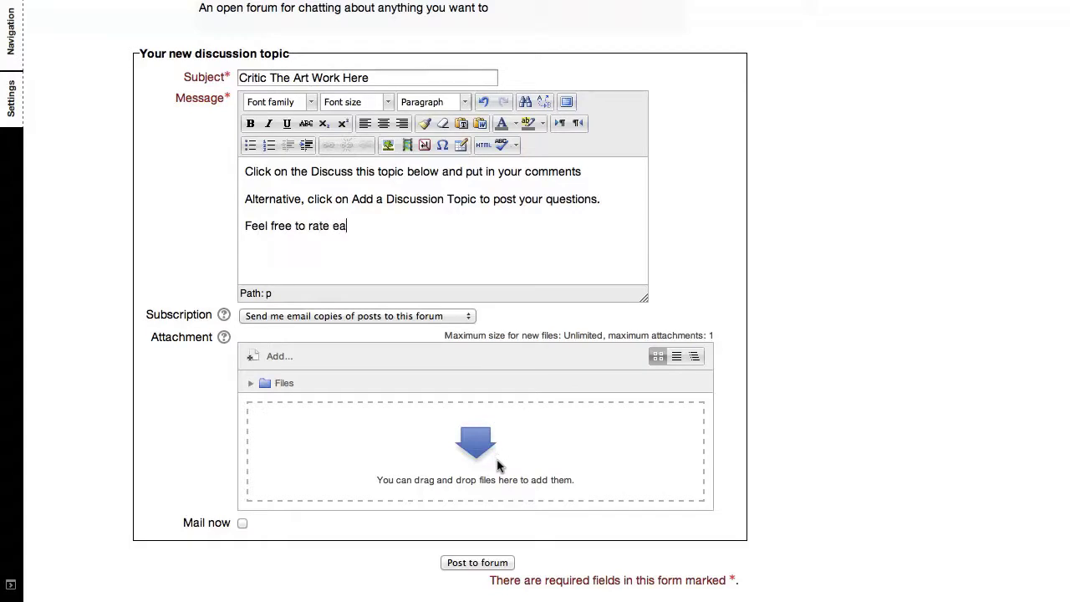
pyautogui.write('ch others comments.')
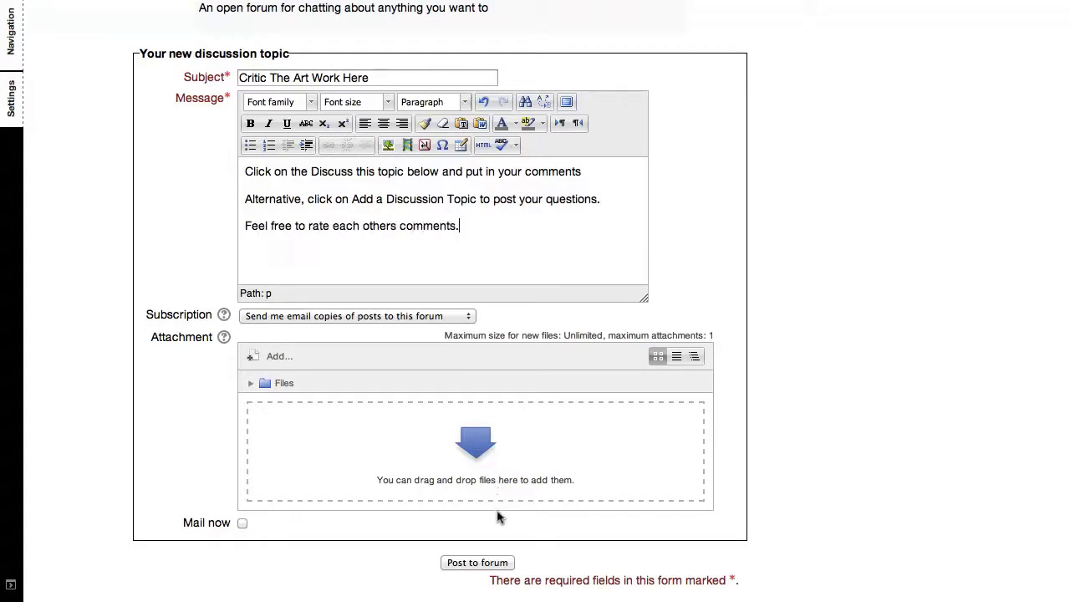
pyautogui.click(499, 560)
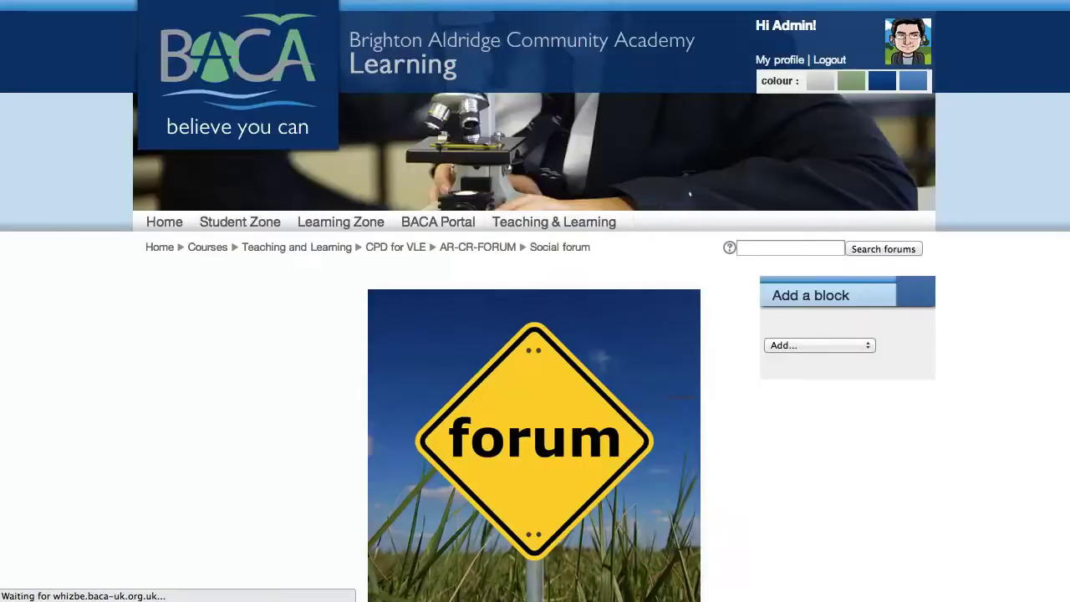
# Open the "Critic The Art Work Here" discussion from the social forum's topic list to view the post.
pyautogui.scroll(-2, 565, 262)
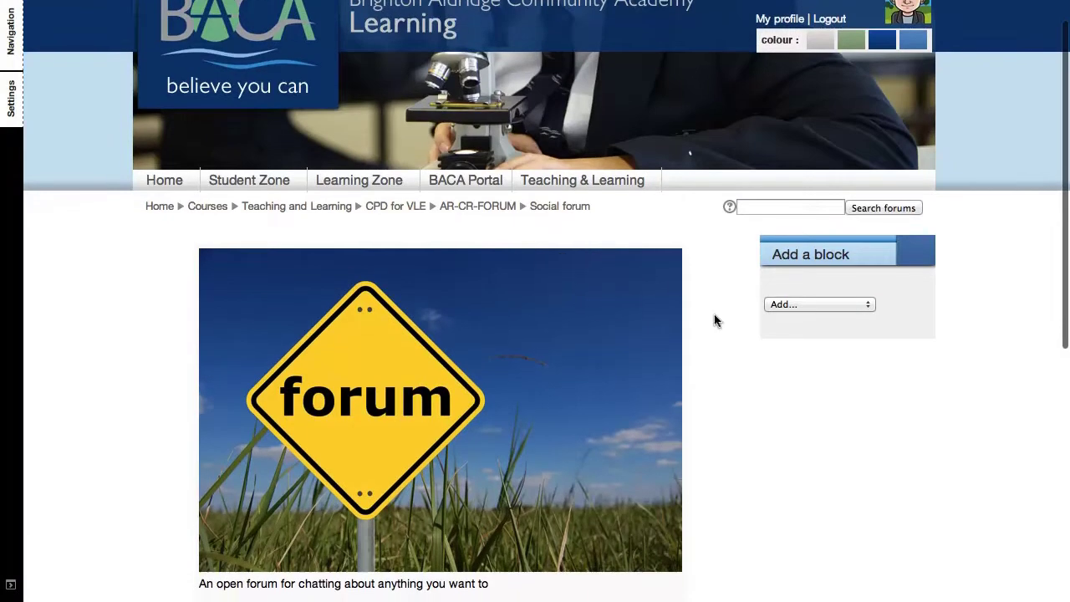
pyautogui.scroll(-6, 725, 345)
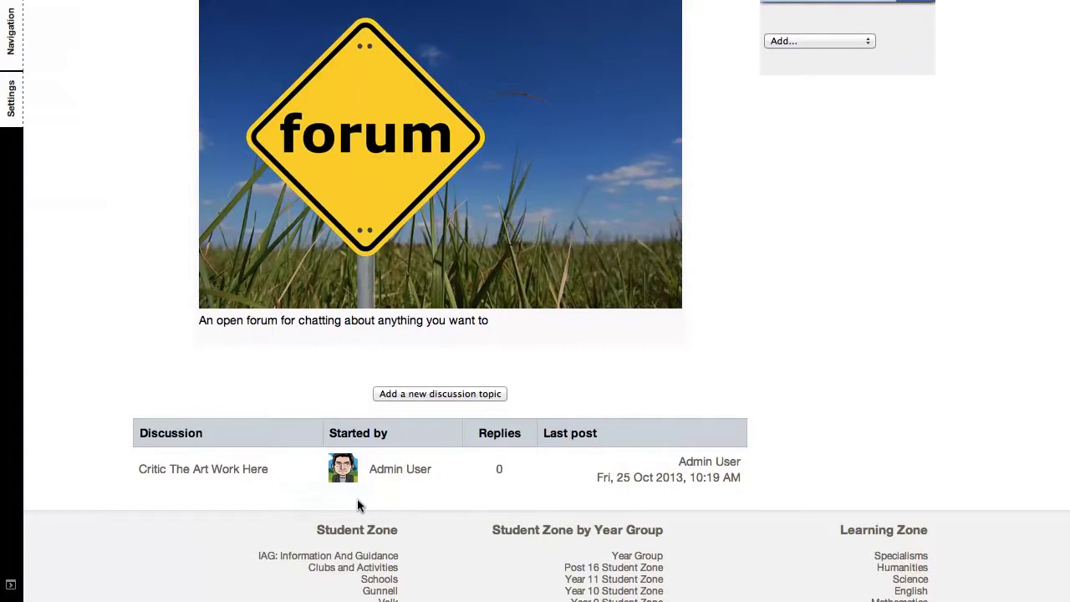
pyautogui.click(214, 470)
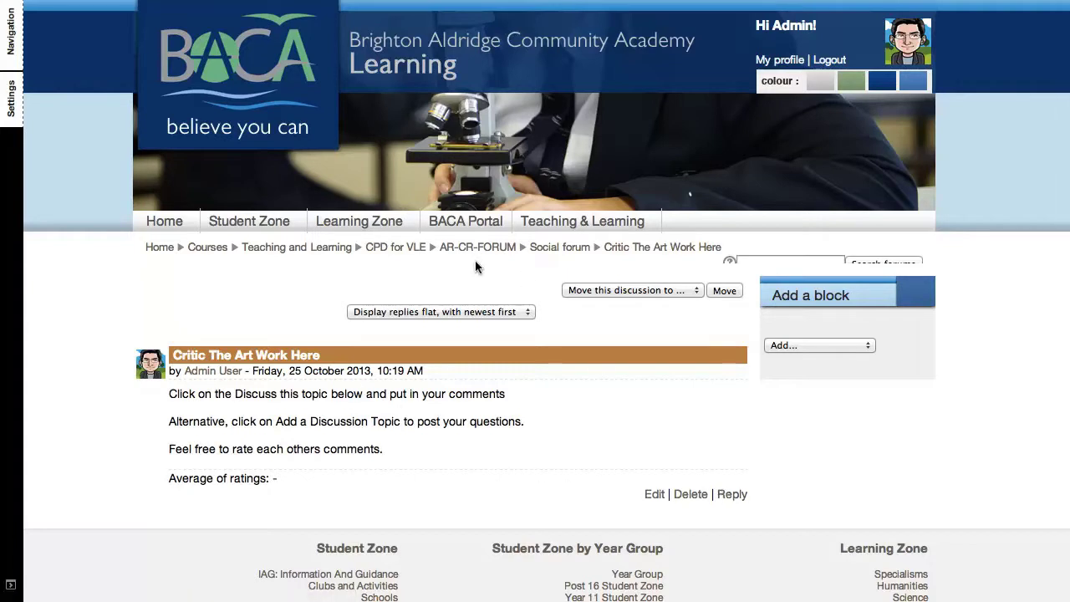
# Return to the AR-CR-FORUM course page and turn editing off to view the forum layout.
pyautogui.click(565, 247)
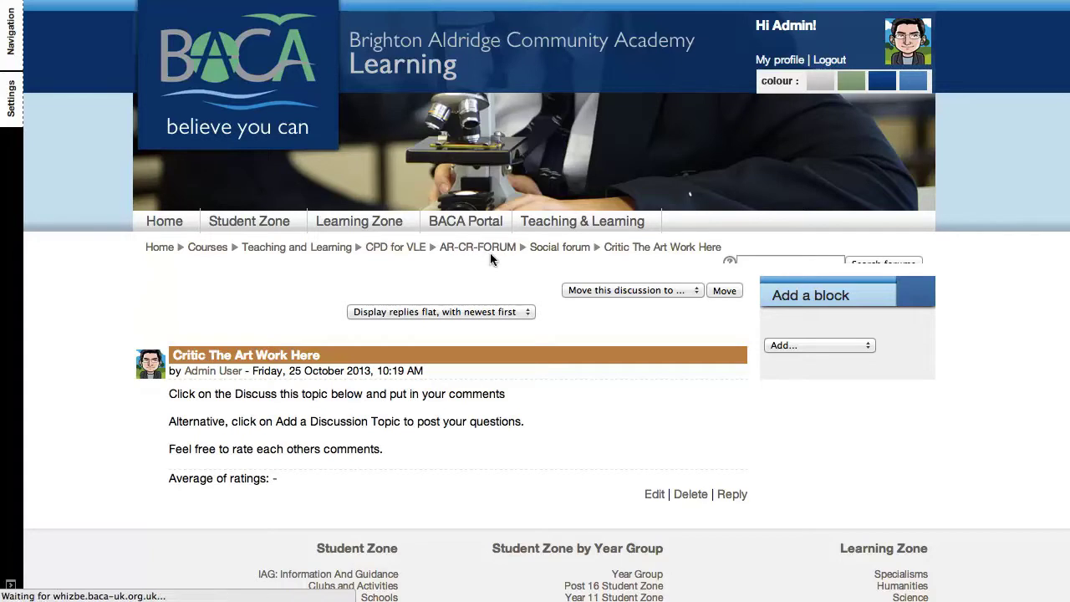
pyautogui.scroll(-1, 525, 269)
pyautogui.scroll(-3, 525, 269)
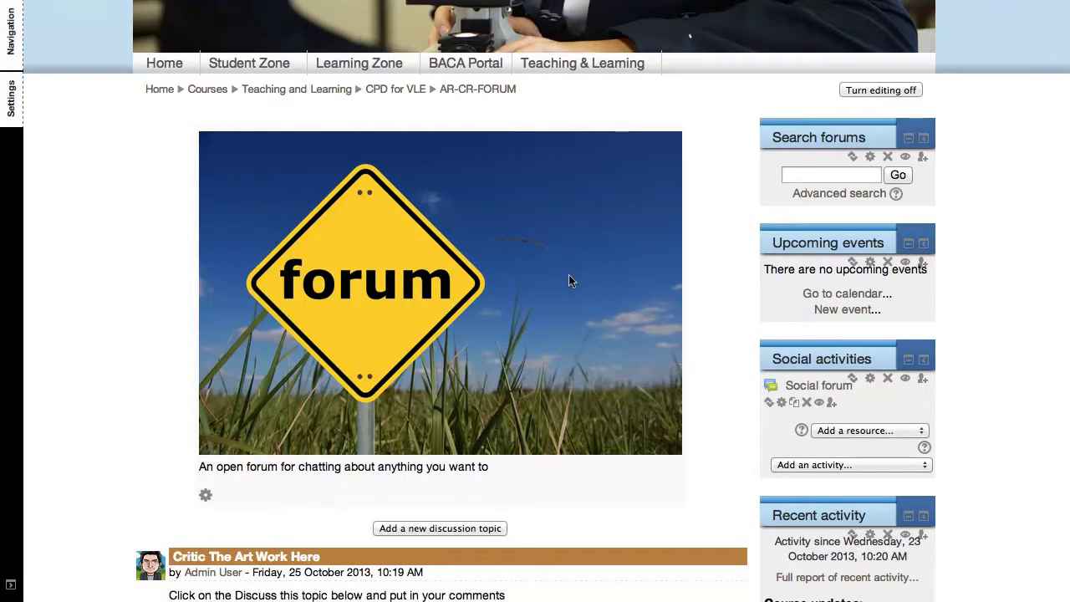
pyautogui.click(861, 89)
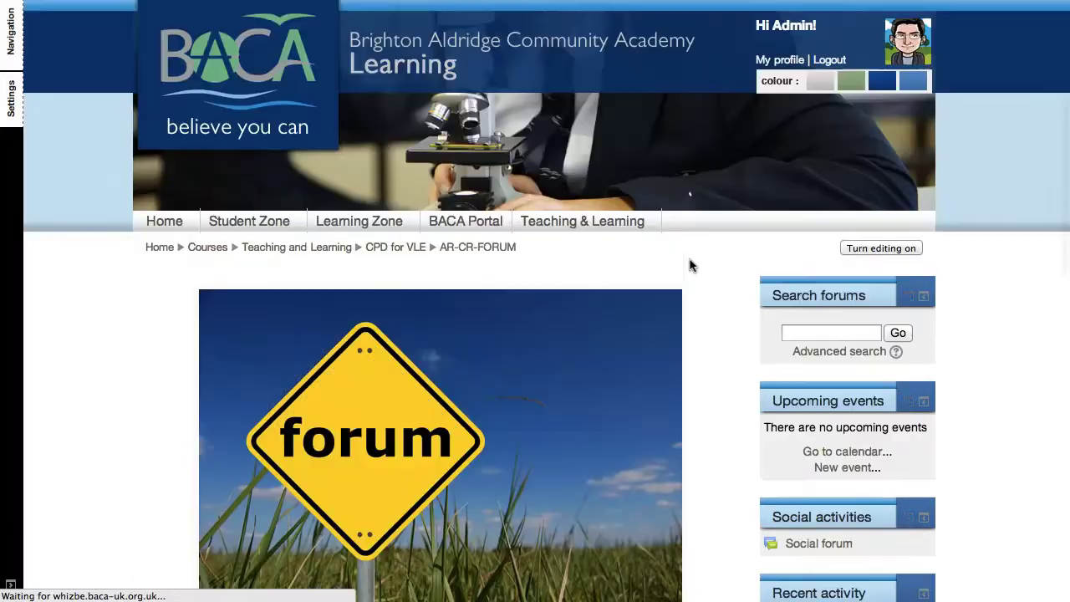
pyautogui.scroll(-5, 696, 261)
pyautogui.scroll(-1, 694, 266)
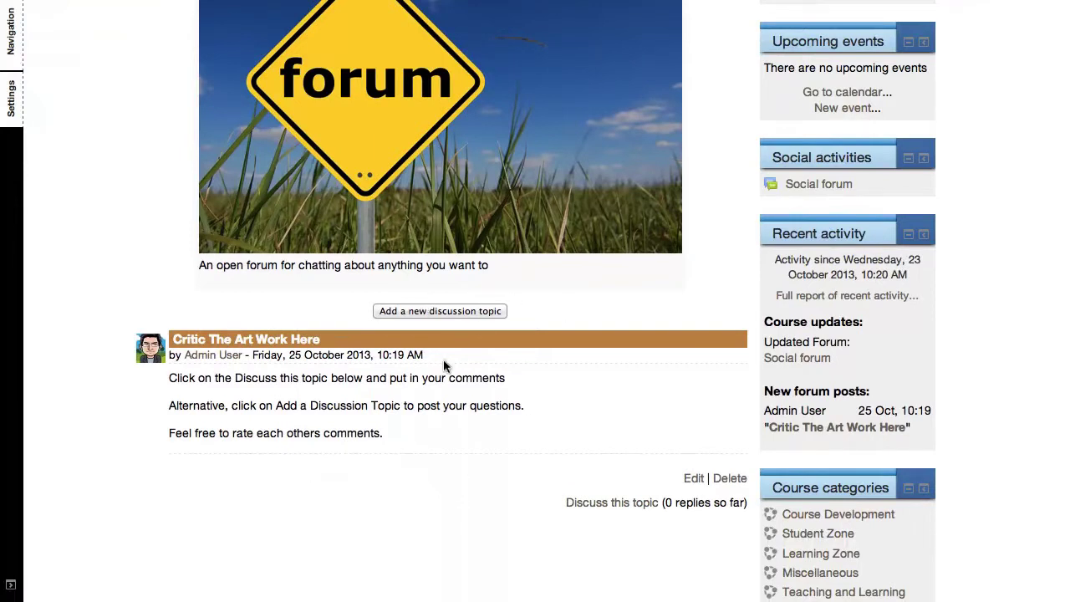
pyautogui.scroll(1, 444, 366)
pyautogui.scroll(3, 443, 361)
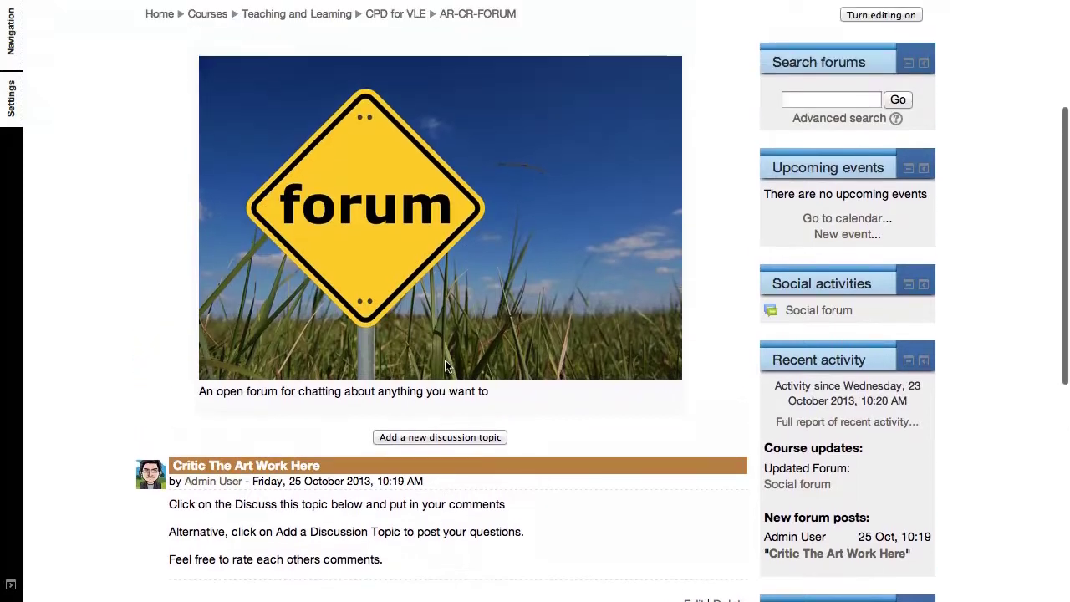